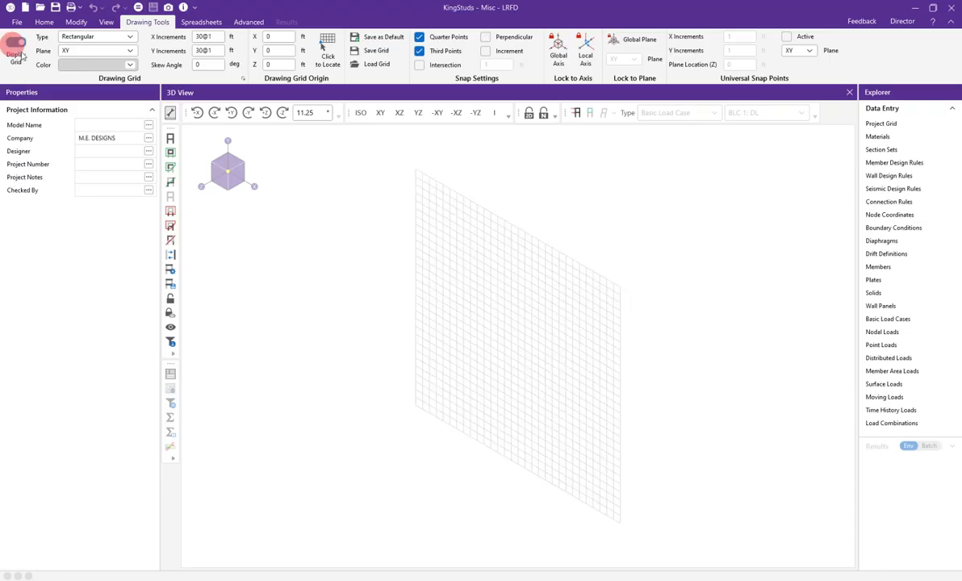
# Switch the model to the XY view and set the drawing grid's Y increments to 30@12 ft
pyautogui.click(380, 113)
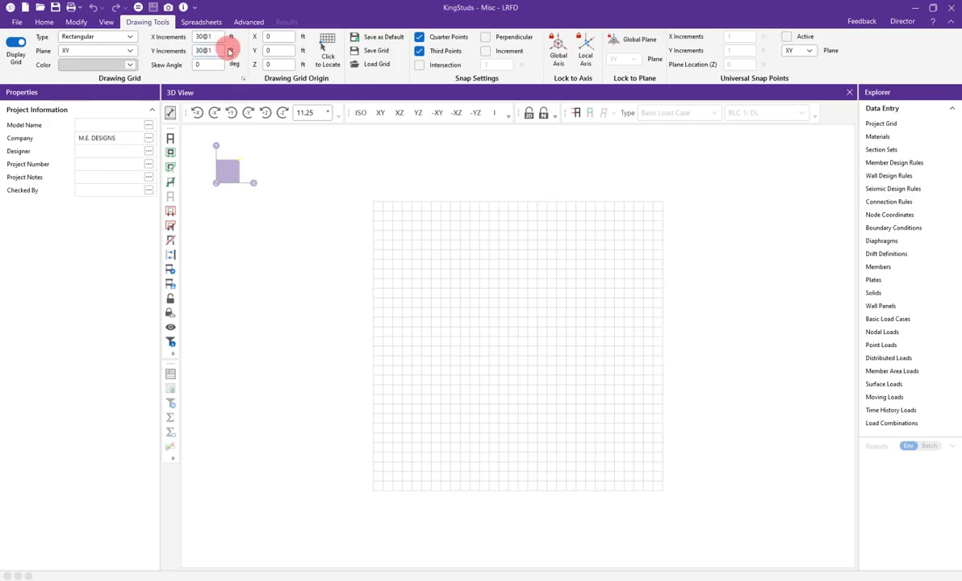
pyautogui.press('Return')
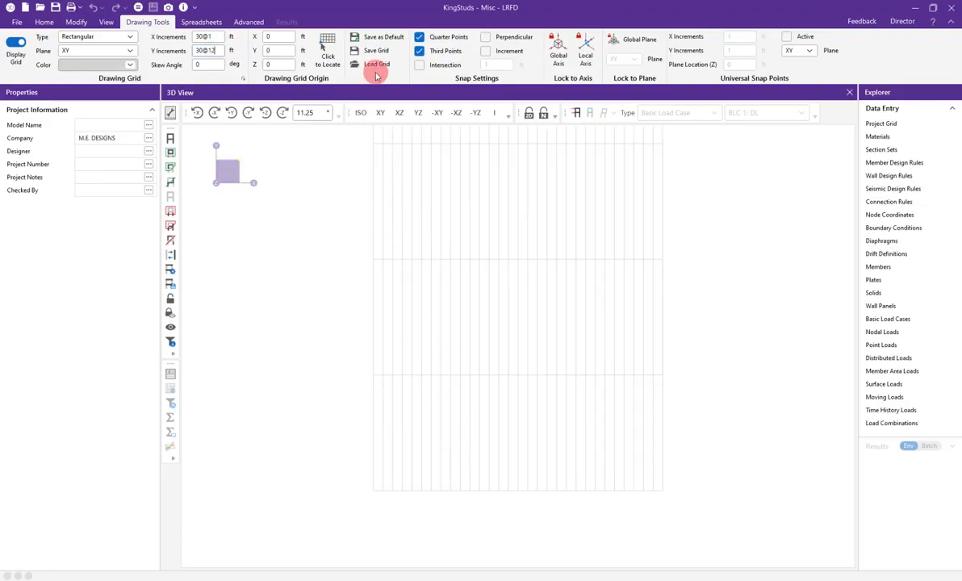
pyautogui.click(43, 22)
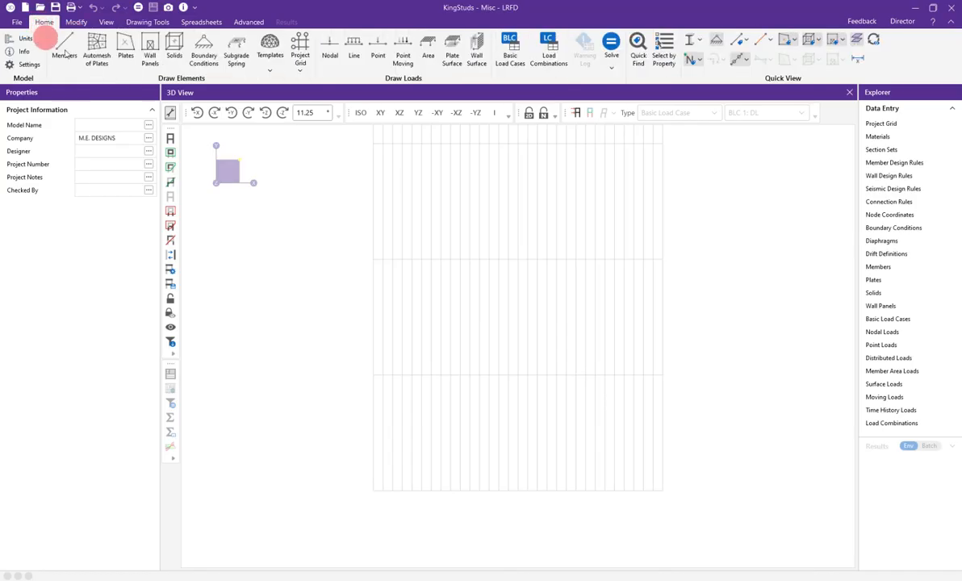
# Examine the wood entries in the material properties
pyautogui.click(880, 137)
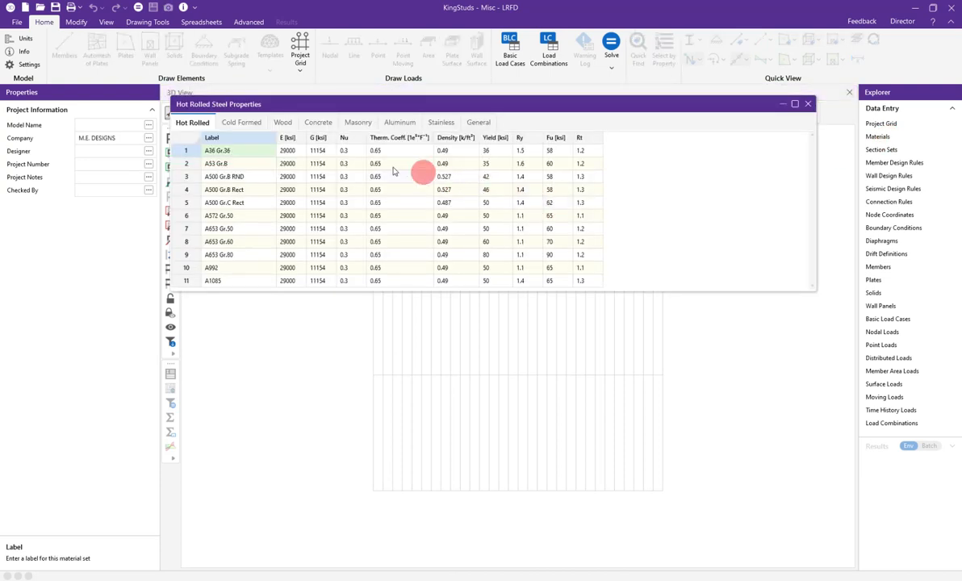
pyautogui.click(287, 123)
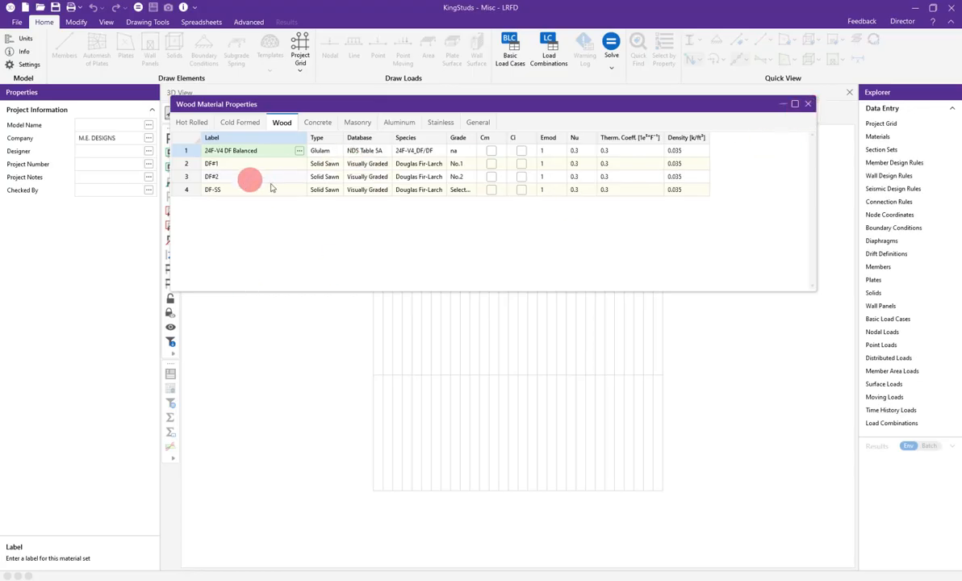
pyautogui.click(811, 106)
# Delete the first seven wood section sets, keeping only BOT CHORD
pyautogui.click(882, 150)
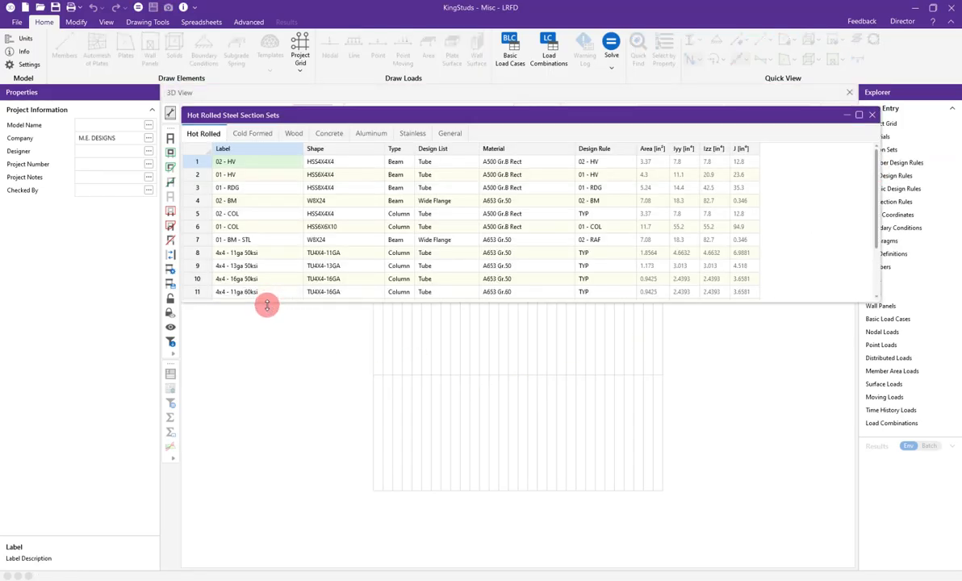
pyautogui.moveTo(267, 305); pyautogui.dragTo(273, 476)
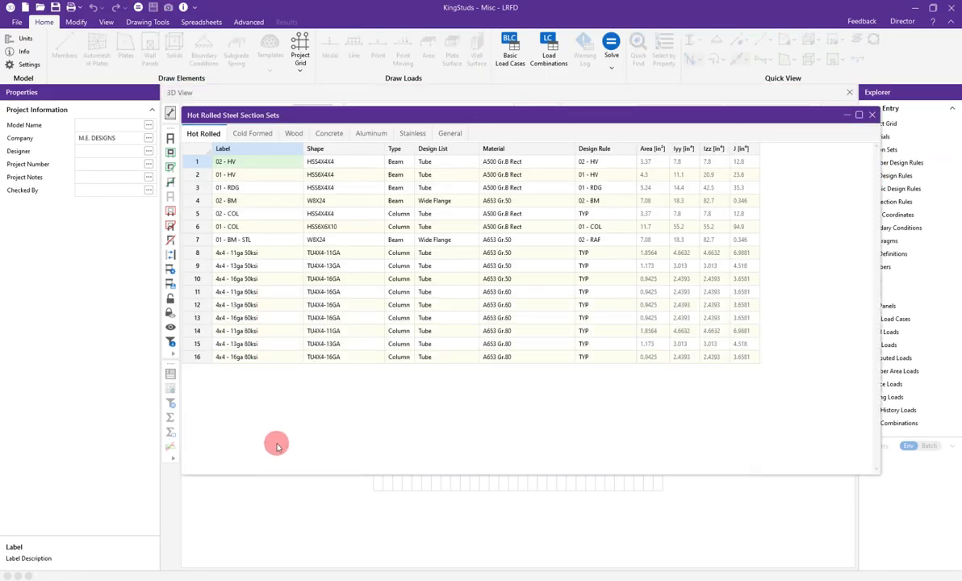
pyautogui.click(294, 134)
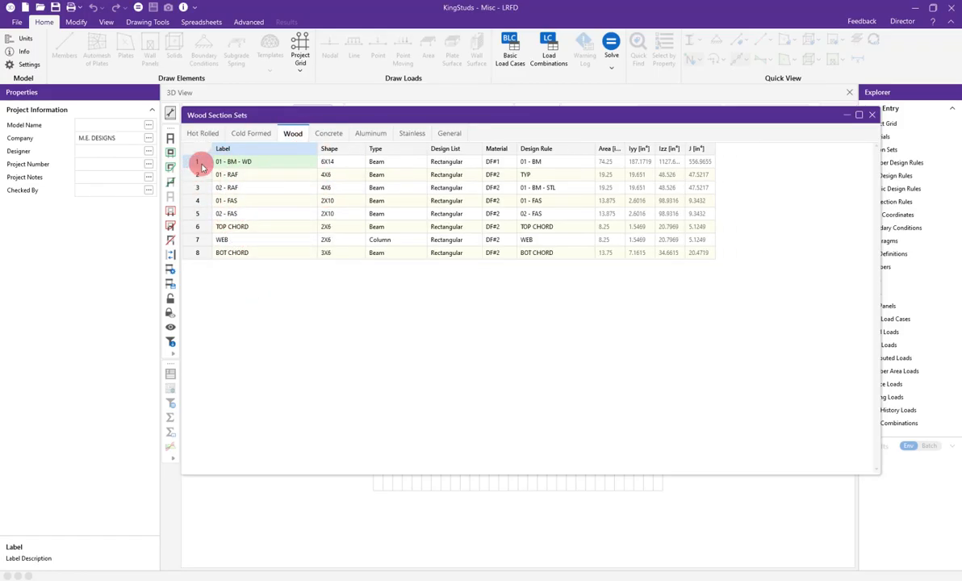
pyautogui.rightClick(204, 241)
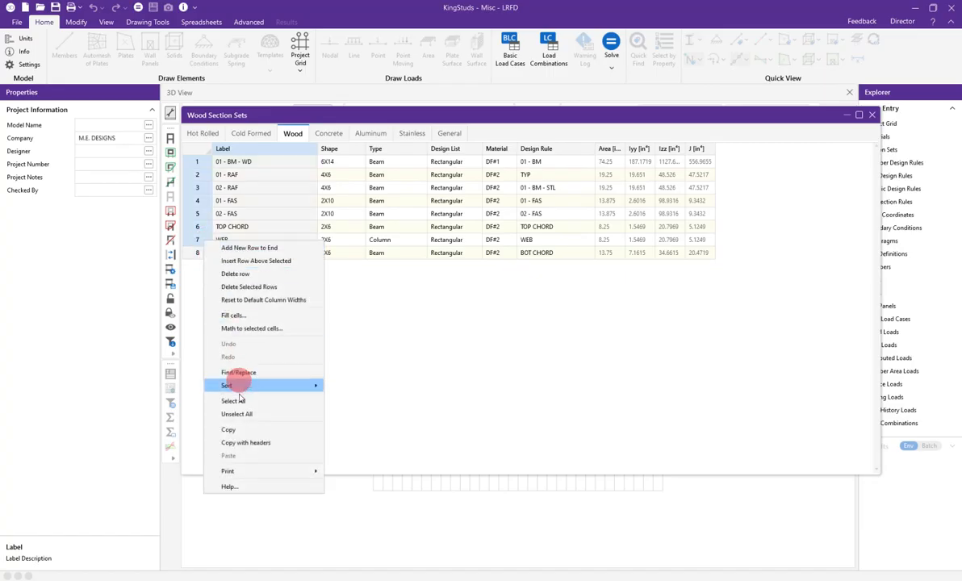
pyautogui.click(262, 287)
pyautogui.click(544, 333)
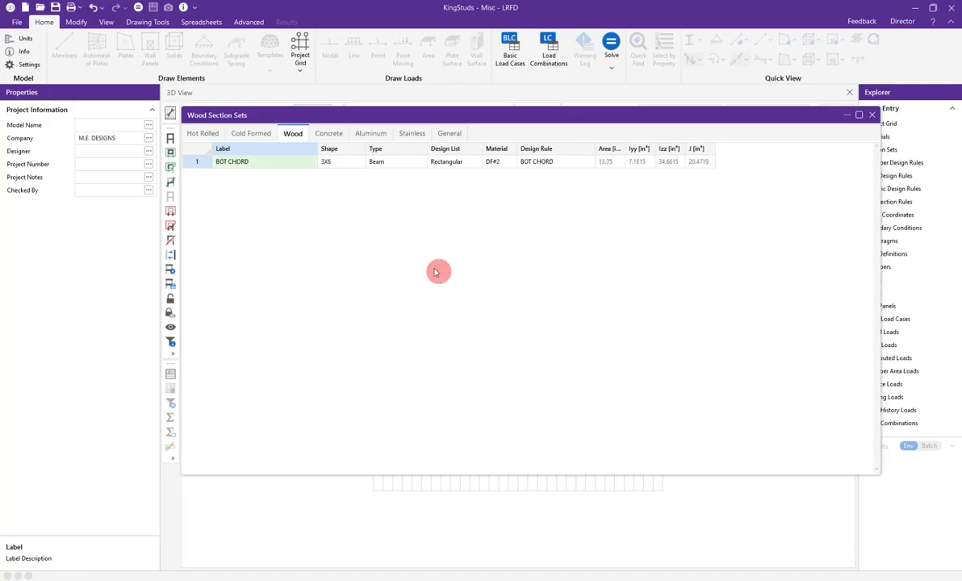
# Relabel the BOT CHORD wood section set as 6x6 and assign it the 6X6 nominal sawn lumber shape
pyautogui.doubleClick(246, 162)
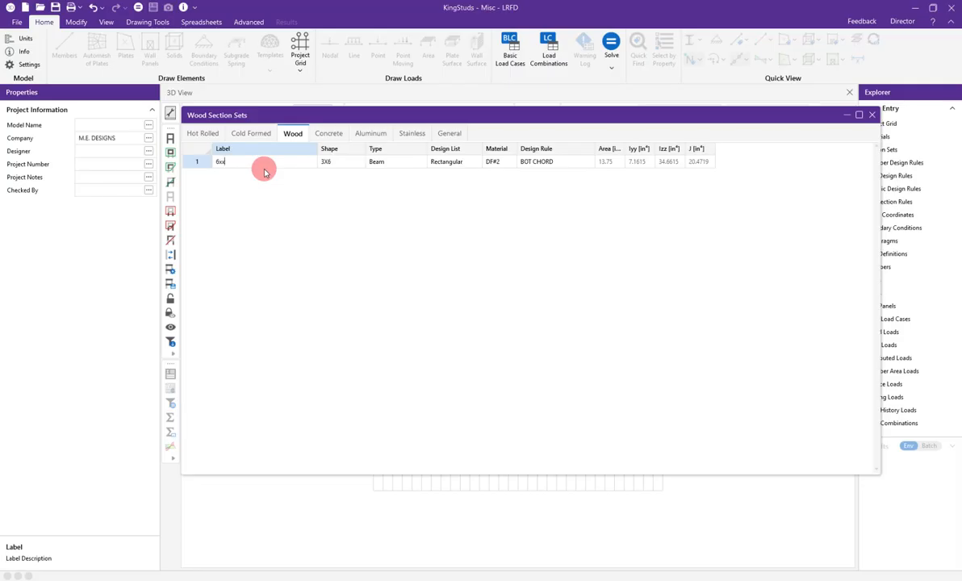
pyautogui.click(337, 162)
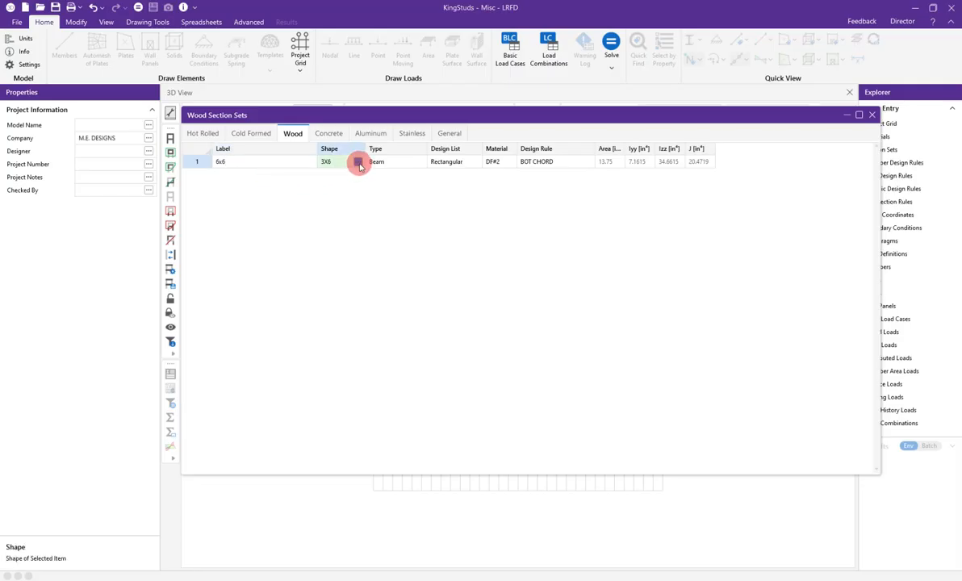
pyautogui.click(356, 163)
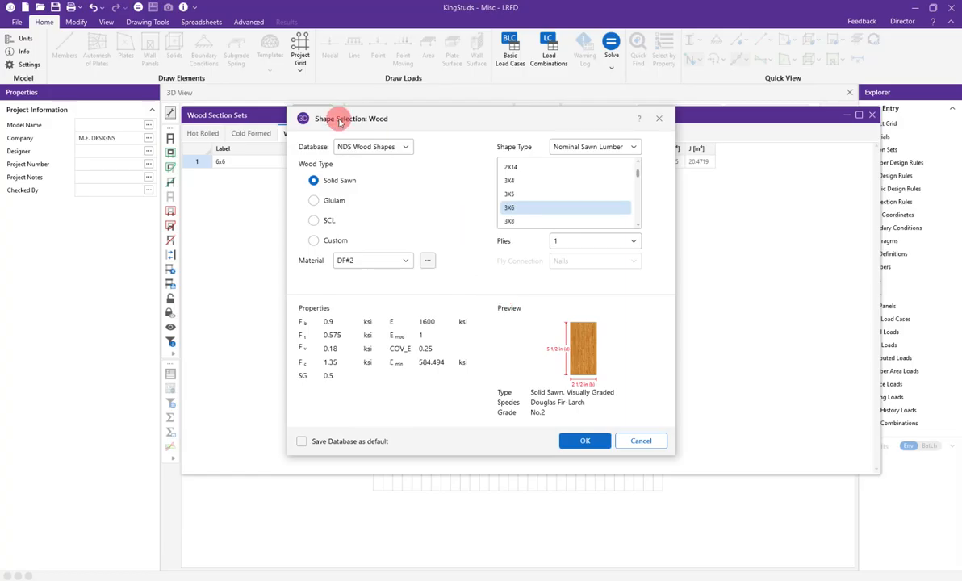
pyautogui.click(639, 214)
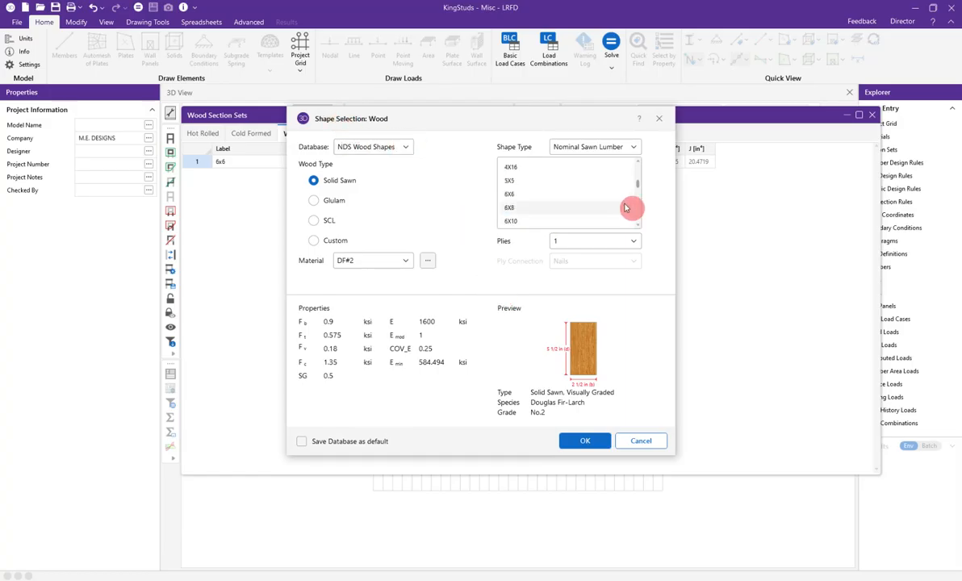
pyautogui.click(537, 193)
pyautogui.click(585, 441)
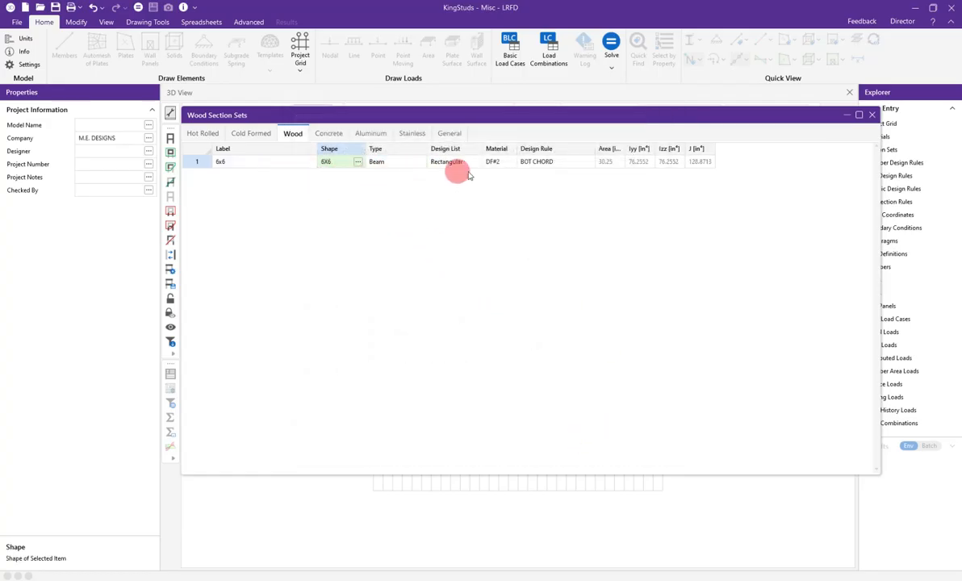
# Set the 6x6 wood section set's design rule to TYP and close the section sets
pyautogui.click(554, 162)
pyautogui.click(575, 162)
pyautogui.scroll(5, 579, 194)
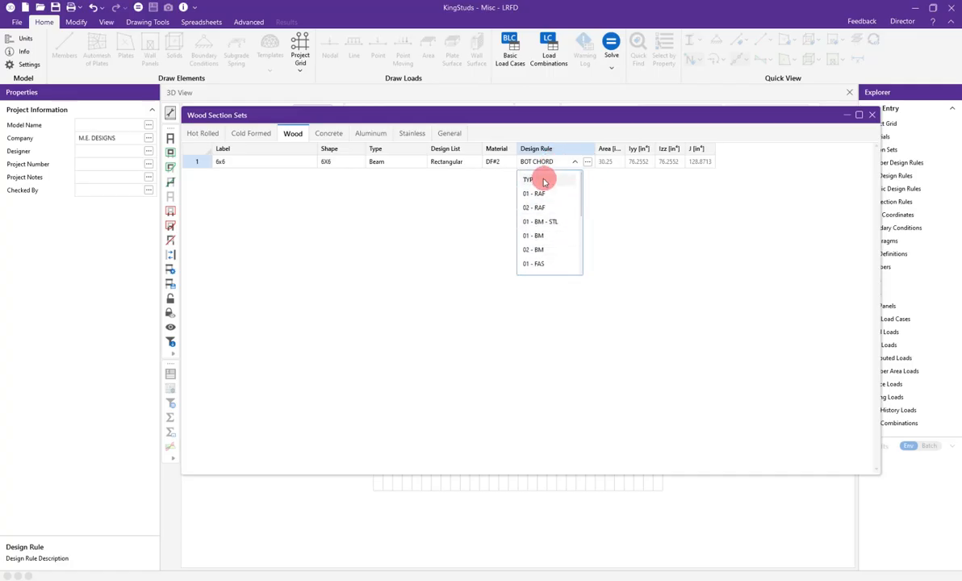
pyautogui.click(545, 181)
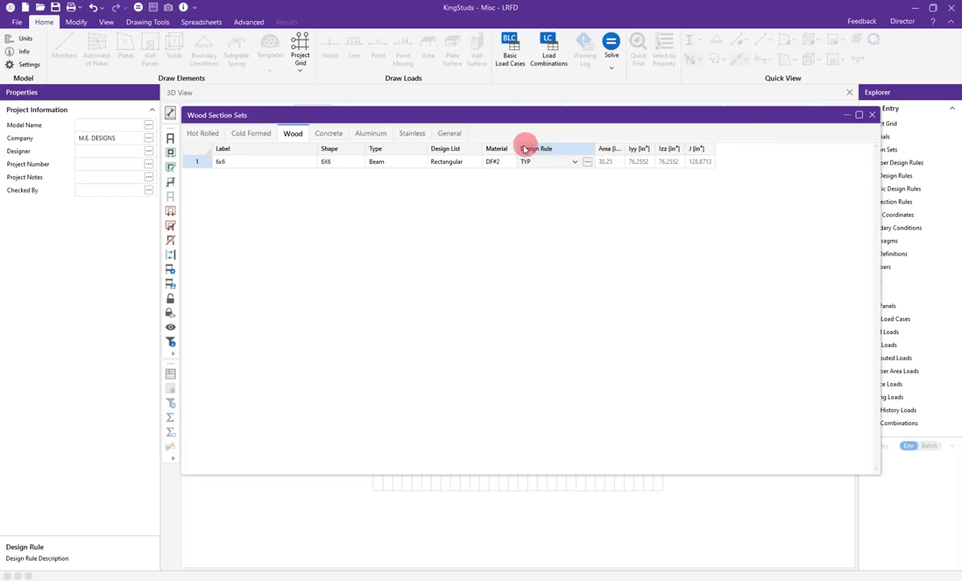
pyautogui.click(872, 114)
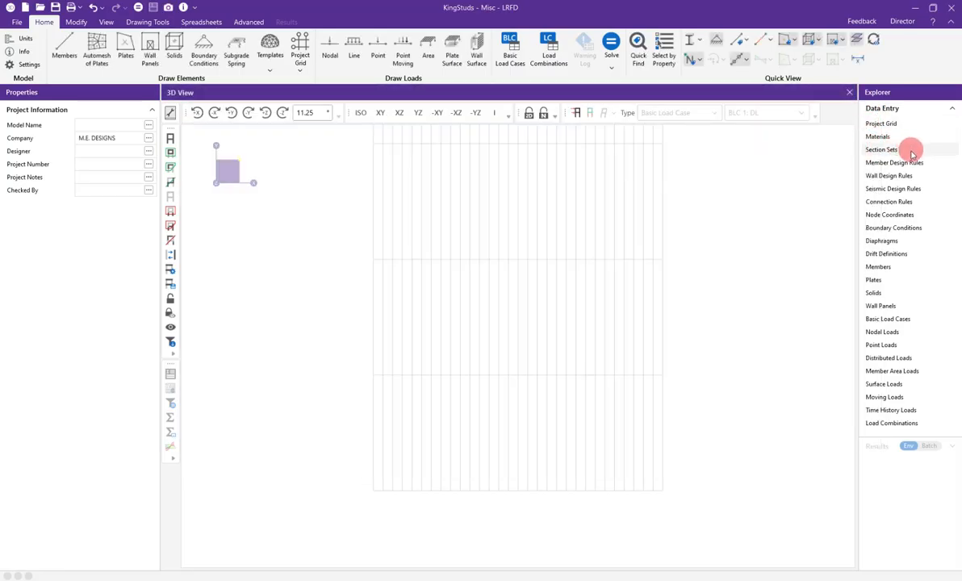
# Examine the member design rules, including the load combinations and ratio limits for beam deflection
pyautogui.click(928, 165)
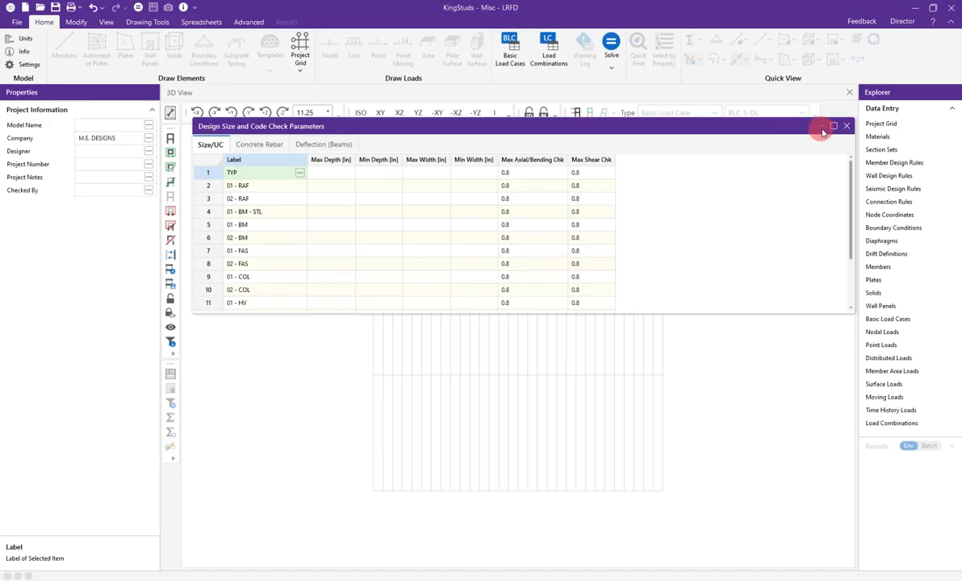
pyautogui.click(307, 145)
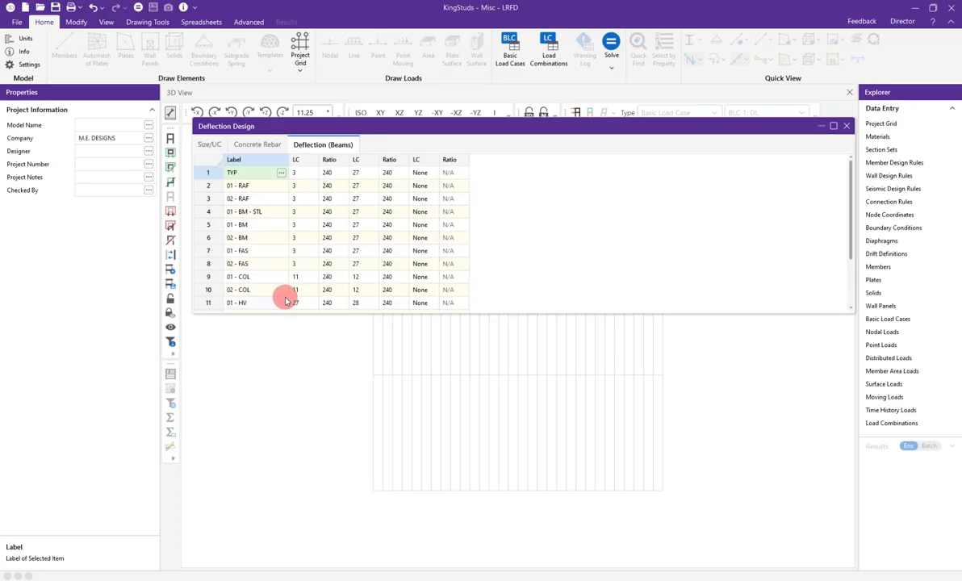
pyautogui.scroll(-3, 285, 301)
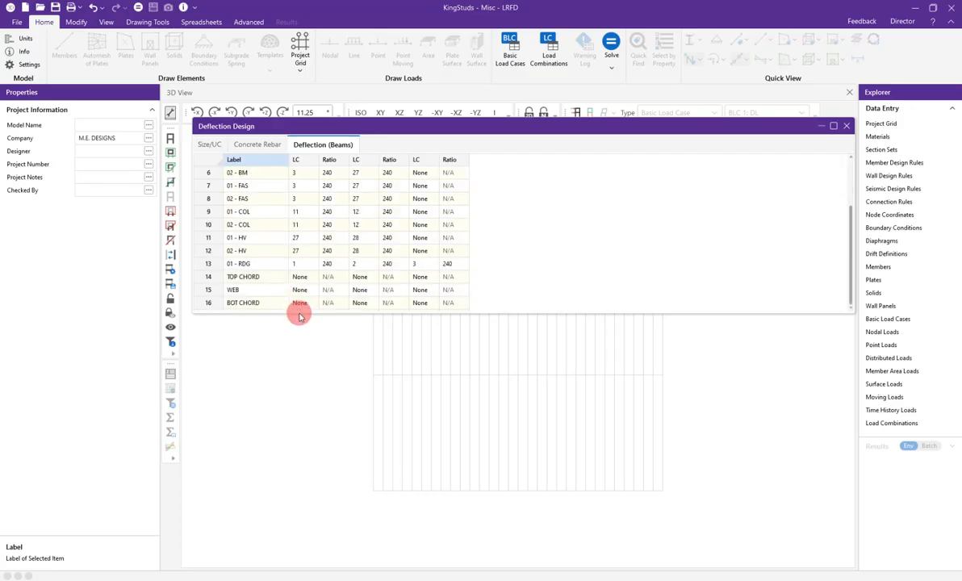
pyautogui.scroll(3, 272, 267)
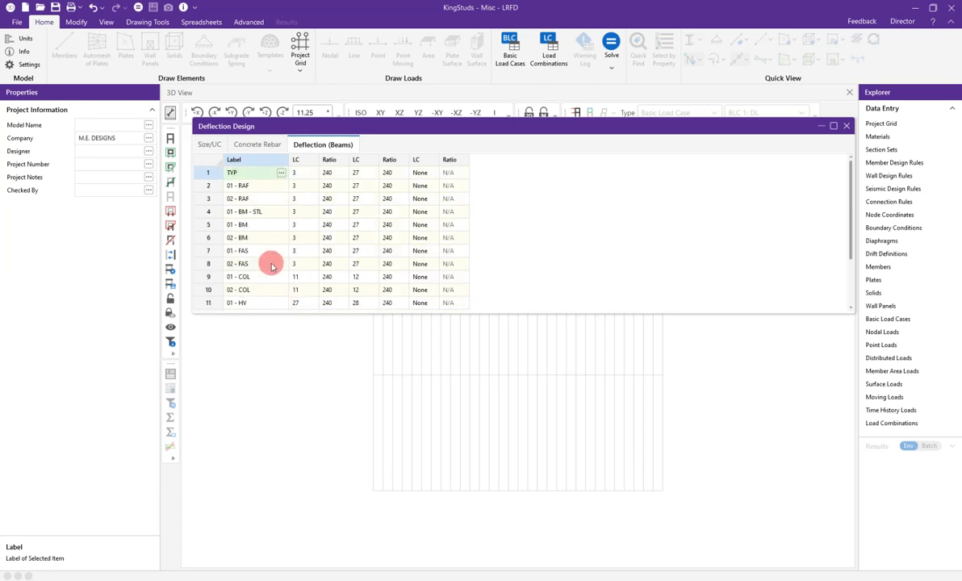
pyautogui.scroll(-3, 272, 267)
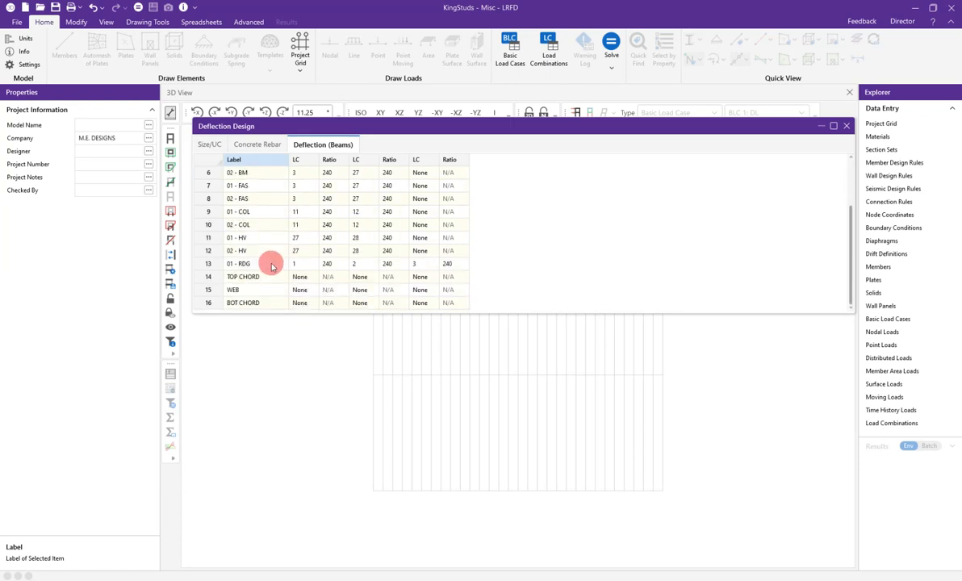
pyautogui.scroll(3, 271, 266)
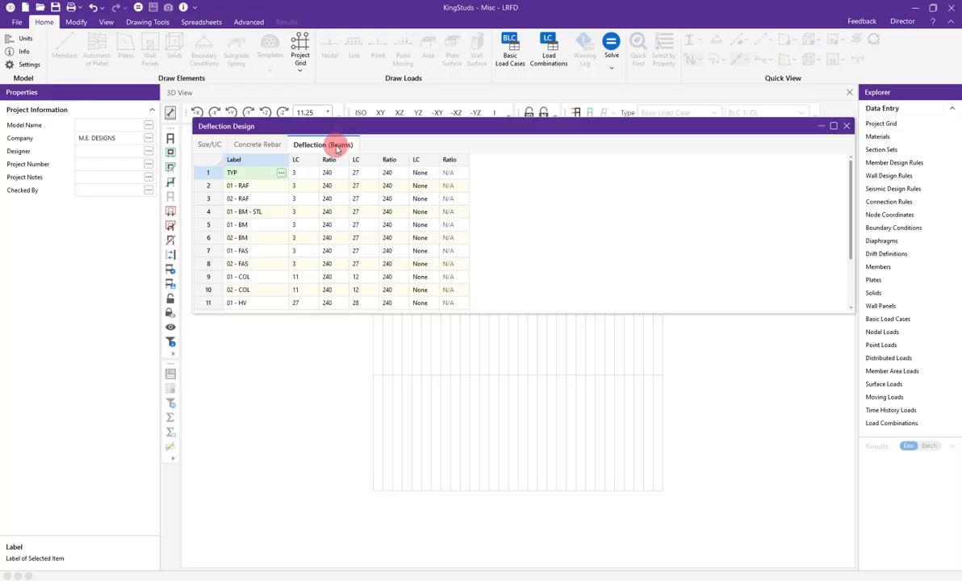
pyautogui.click(848, 129)
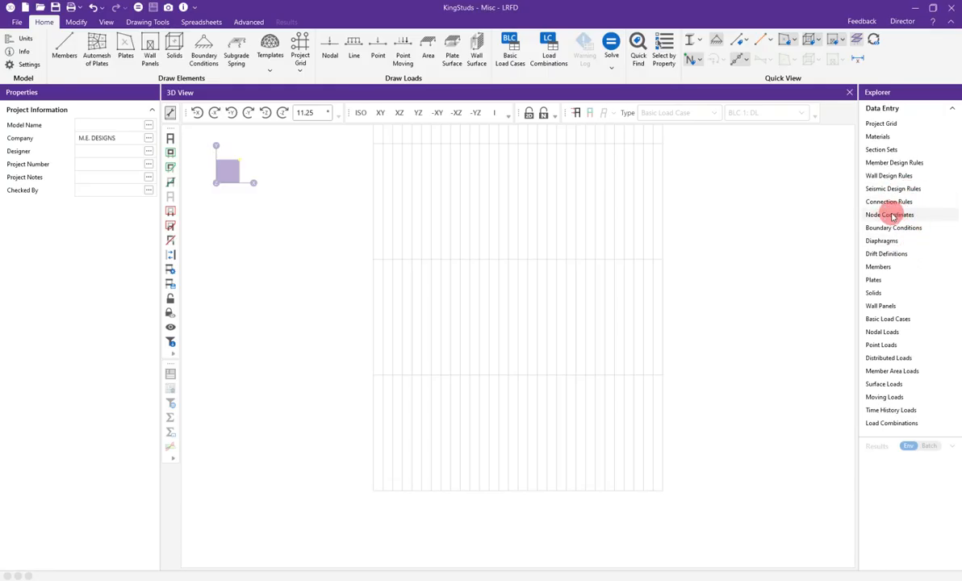
# Set up member drawing with member type Column, material type Wood and the 6x6 section set
pyautogui.click(64, 46)
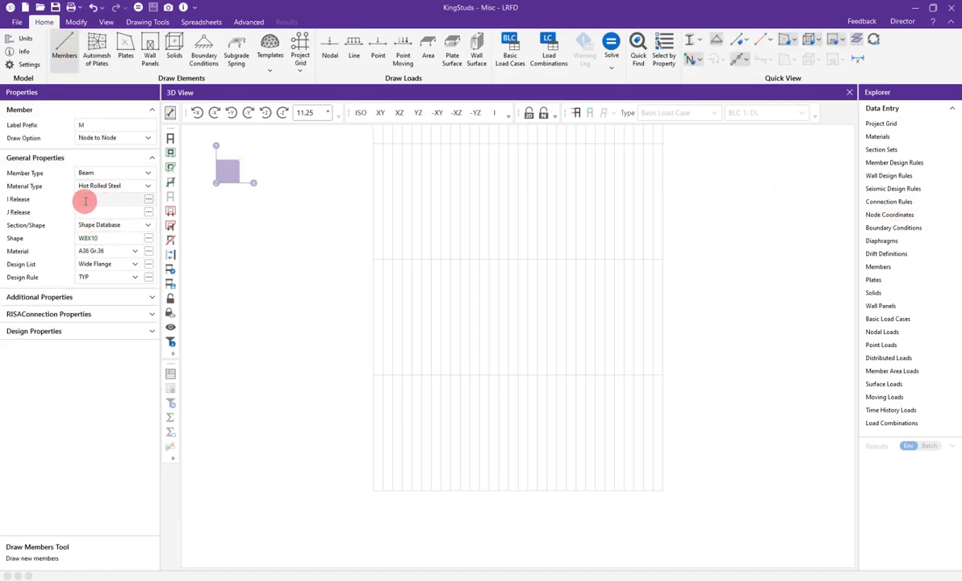
pyautogui.click(149, 175)
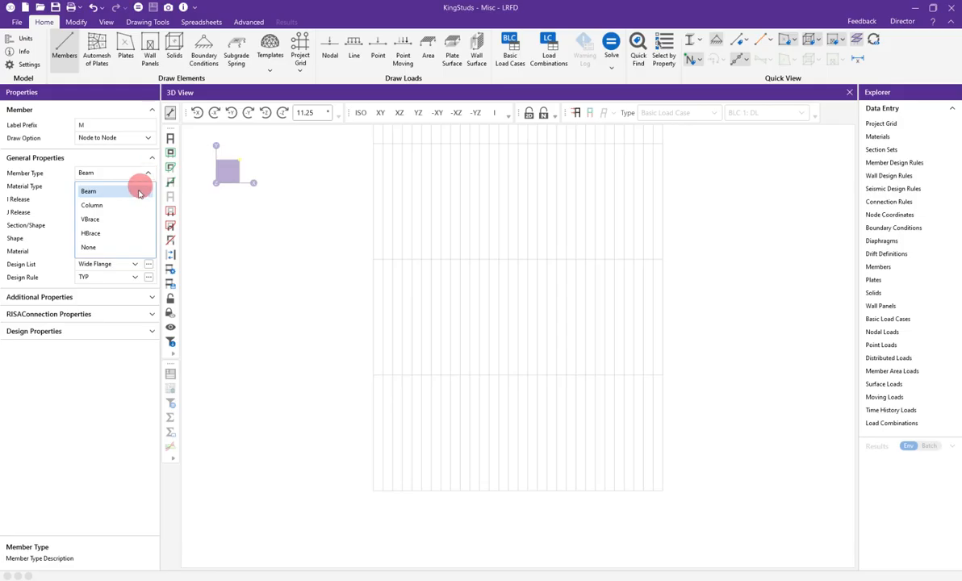
pyautogui.click(133, 204)
pyautogui.click(133, 187)
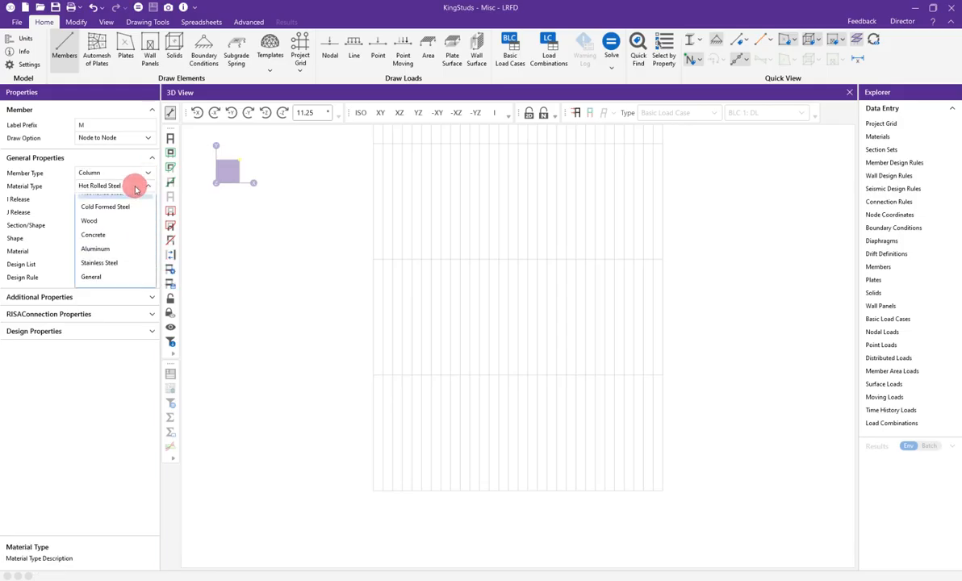
pyautogui.click(121, 232)
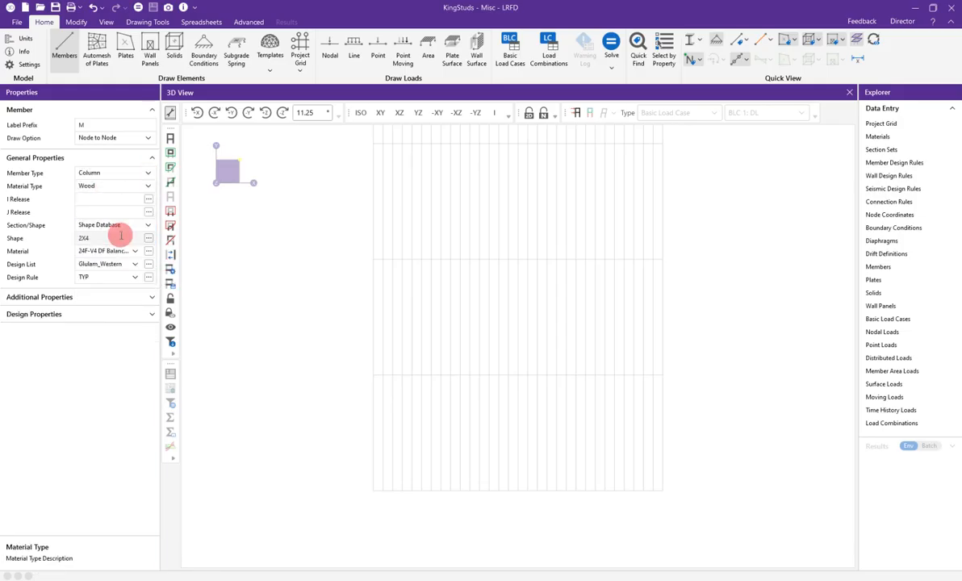
pyautogui.click(134, 226)
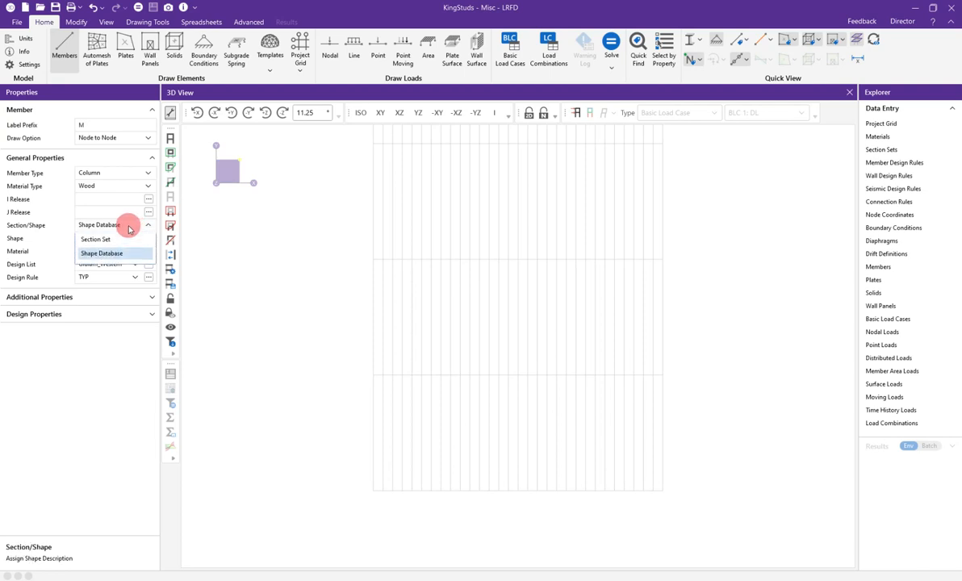
pyautogui.click(118, 238)
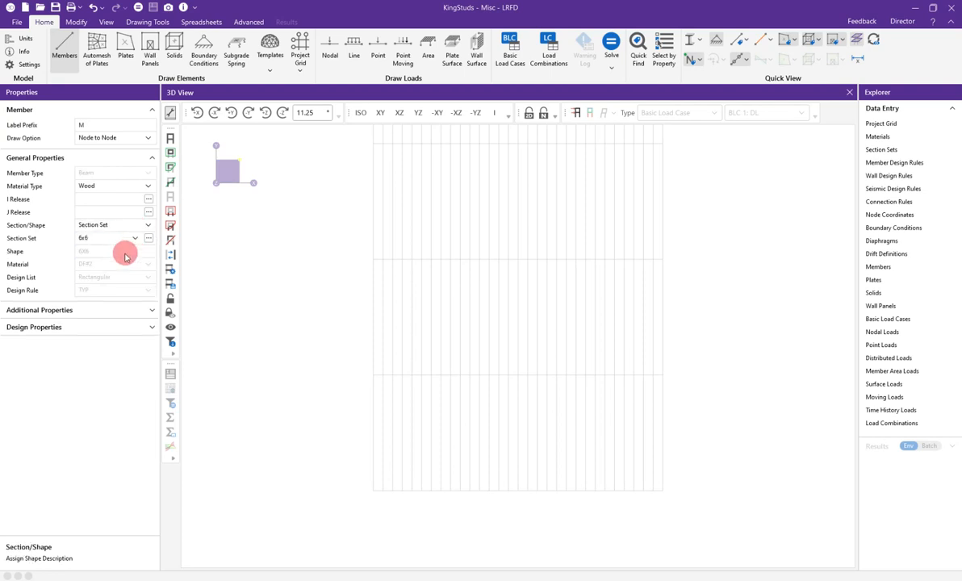
# Draw a vertical 12 ft member up from the grid's lower-left corner and display member labels in the model
pyautogui.click(373, 490)
pyautogui.click(373, 375)
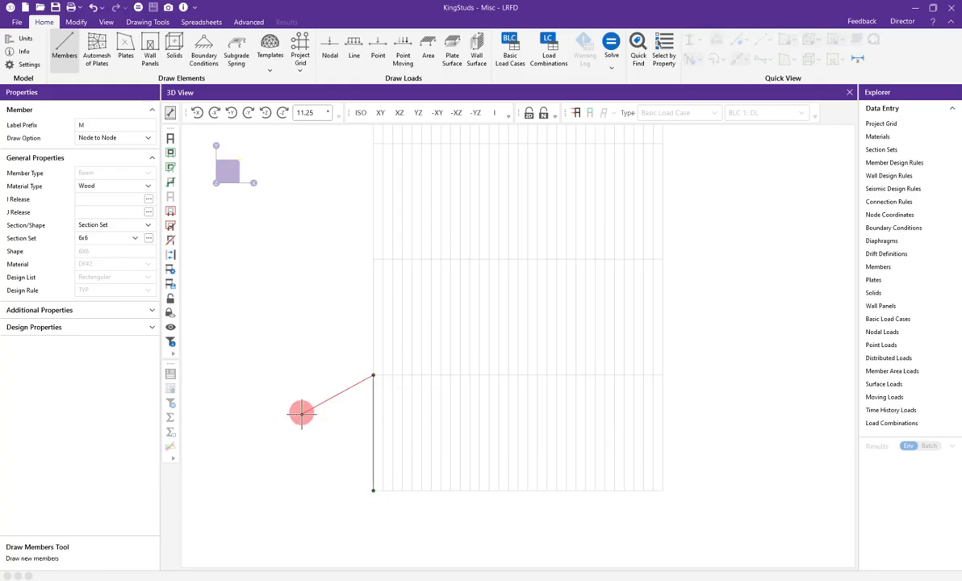
pyautogui.moveTo(341, 475); pyautogui.dragTo(370, 424, button='middle')
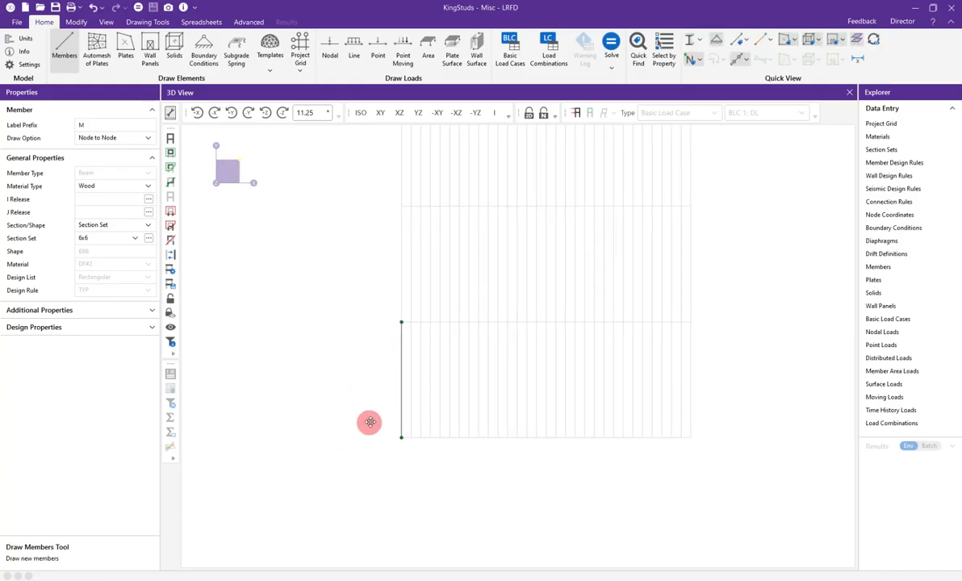
pyautogui.click(719, 43)
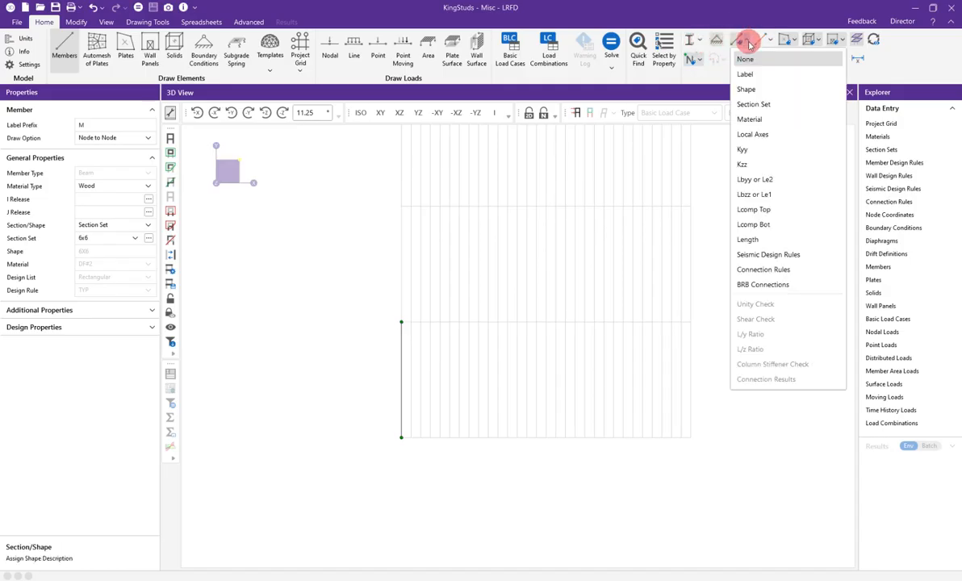
pyautogui.click(757, 80)
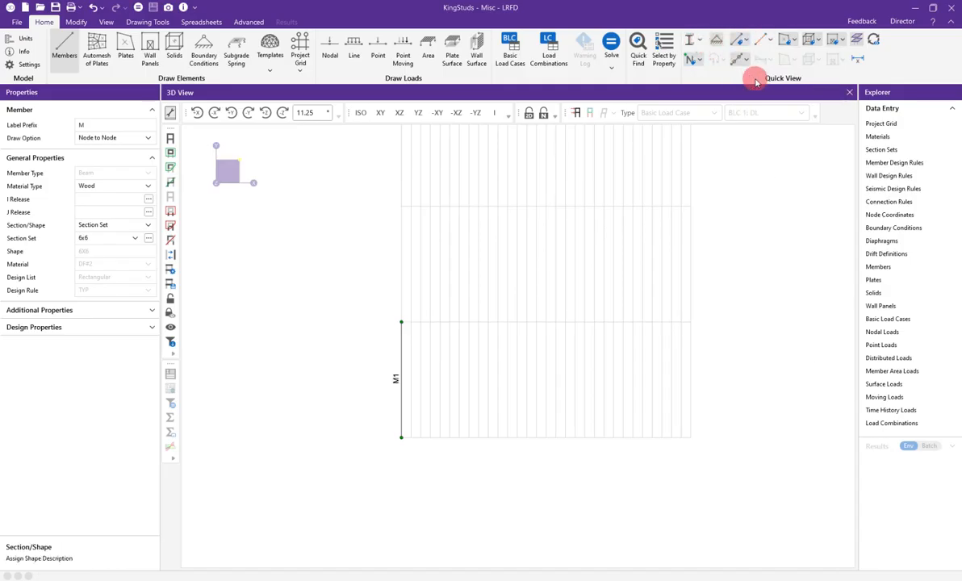
# Check the vertical member's section set and material through the member labelling, and switch the display back to member labels
pyautogui.click(741, 38)
pyautogui.click(756, 105)
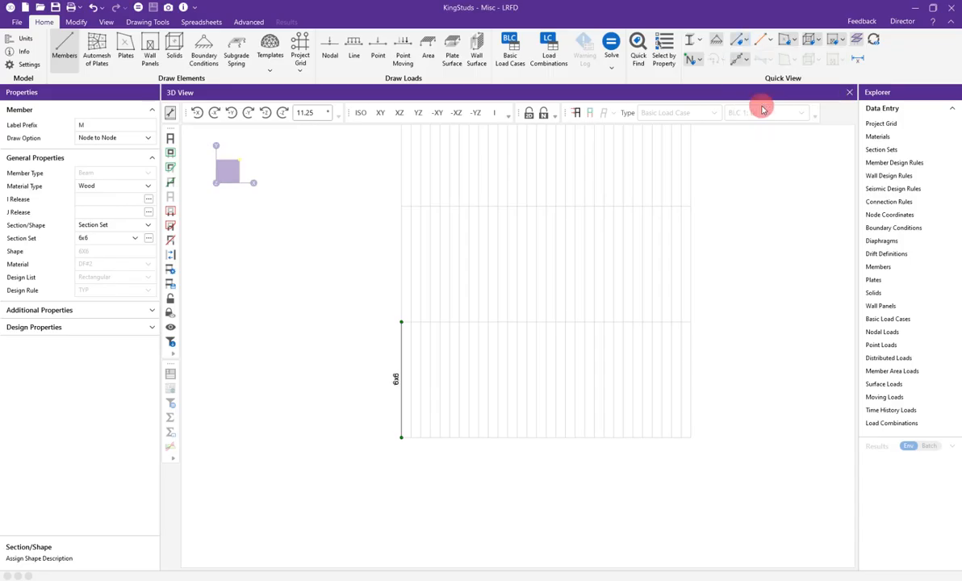
pyautogui.click(750, 41)
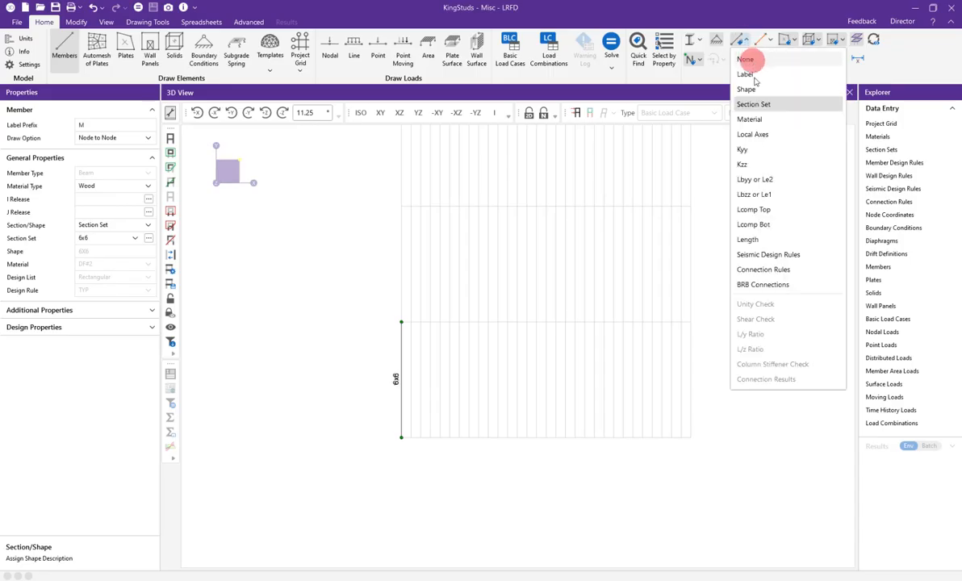
pyautogui.click(755, 119)
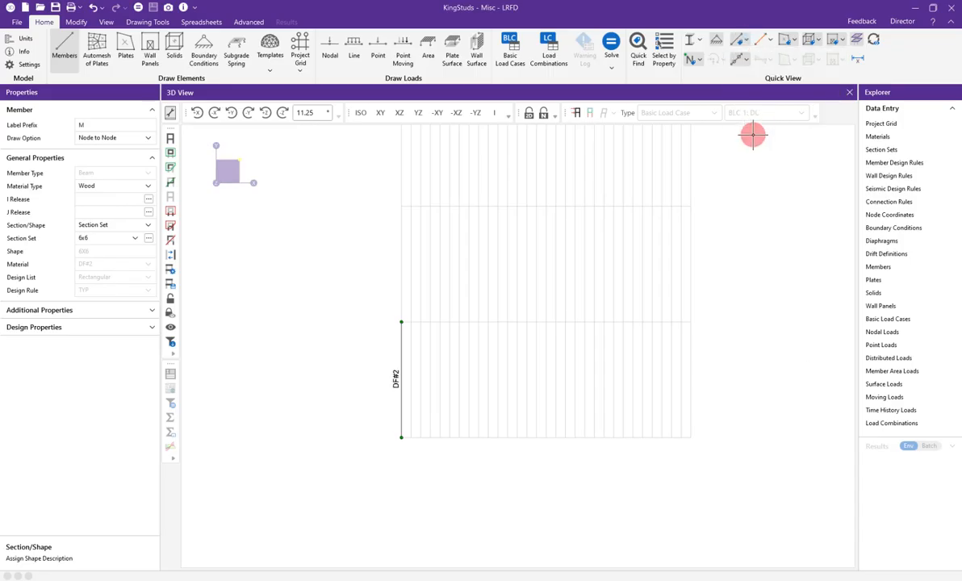
pyautogui.click(741, 39)
pyautogui.click(746, 74)
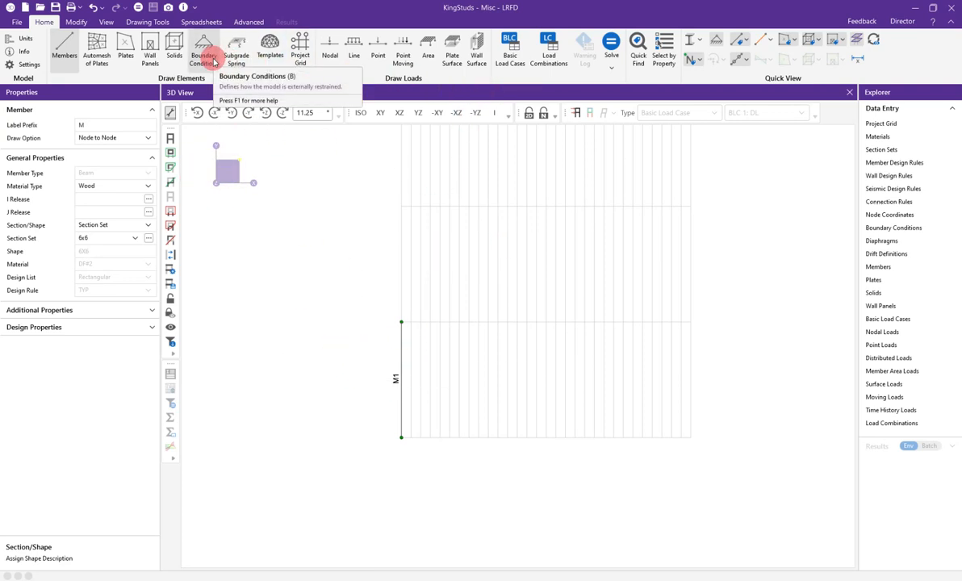
pyautogui.click(528, 114)
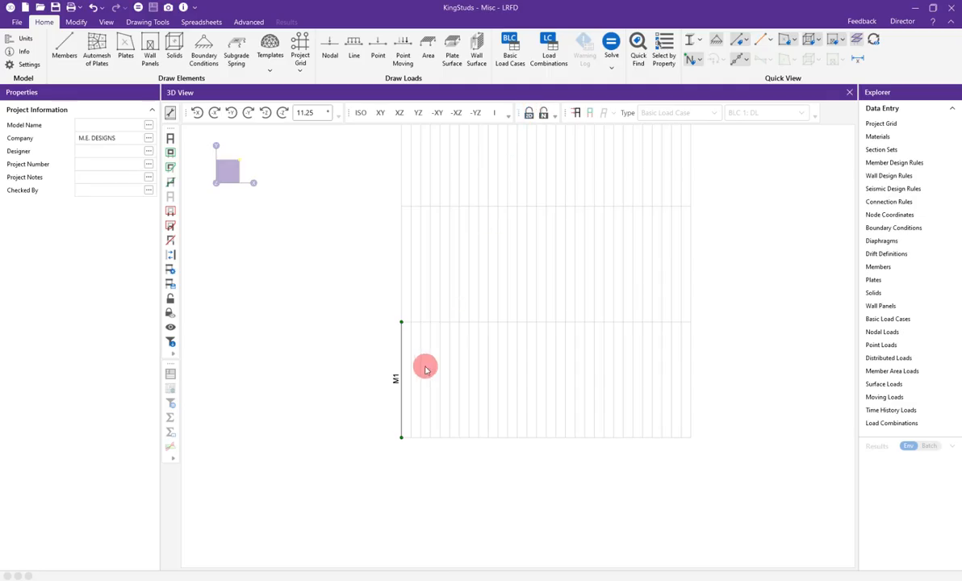
pyautogui.click(159, 67)
pyautogui.click(218, 166)
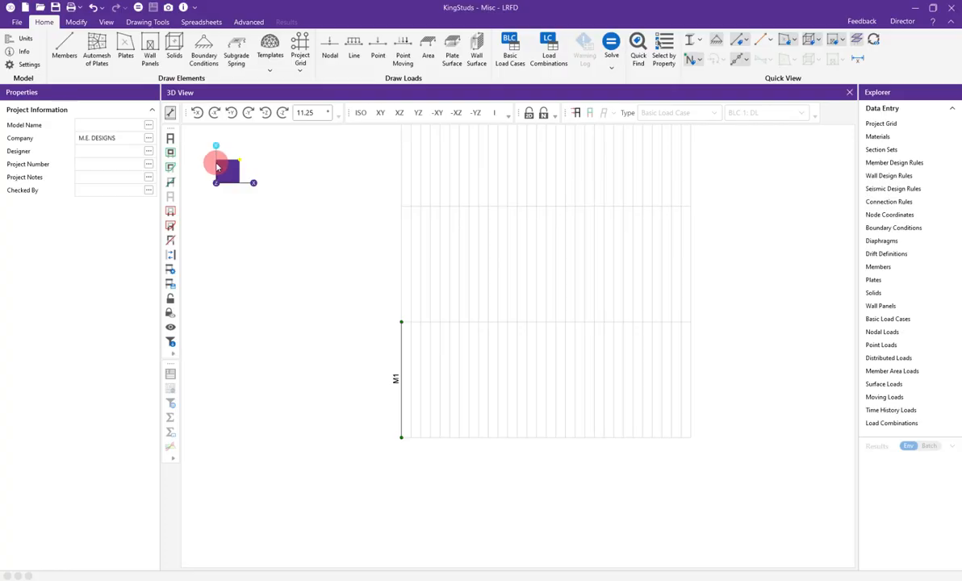
# Examine the boundary condition options and the properties of the vertical member's lower node, and clear the selection
pyautogui.click(204, 54)
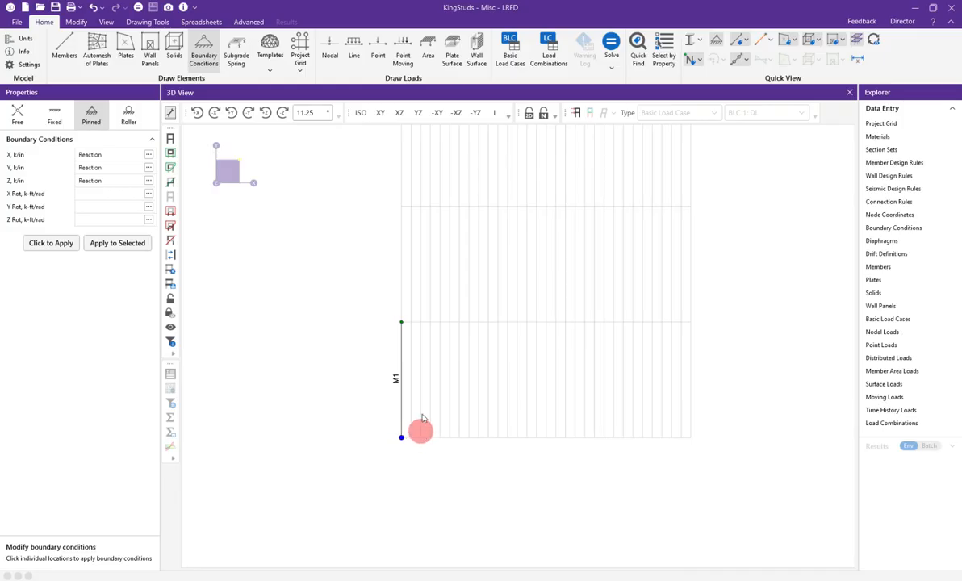
pyautogui.click(200, 48)
pyautogui.click(402, 438)
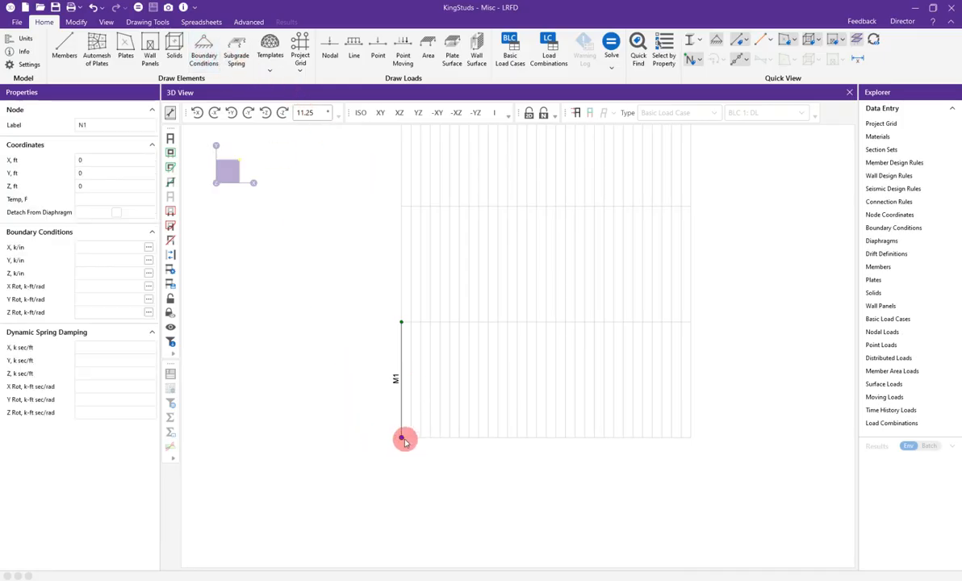
pyautogui.click(402, 446)
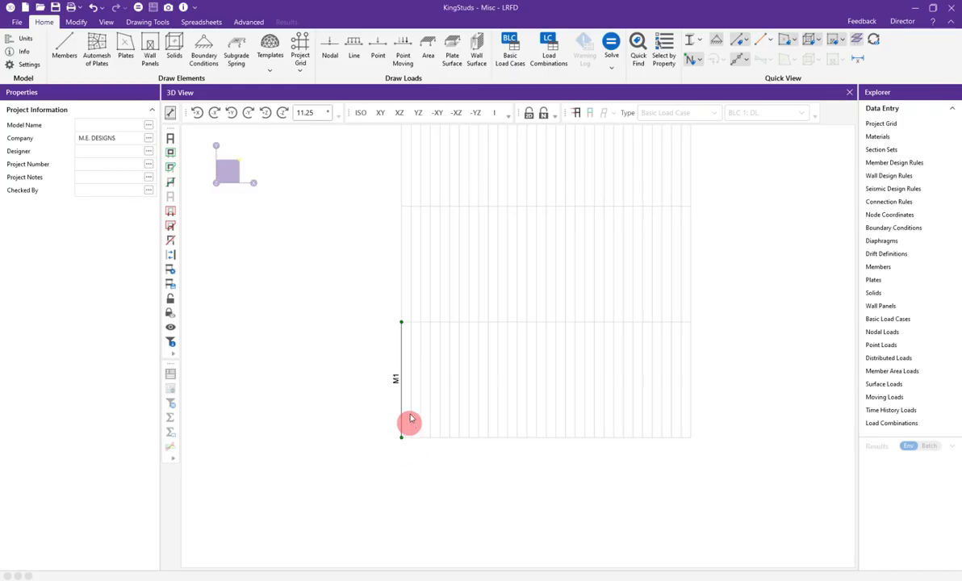
# Display node labels and apply pinned boundary conditions to both end nodes of the vertical member
pyautogui.click(701, 61)
pyautogui.click(710, 111)
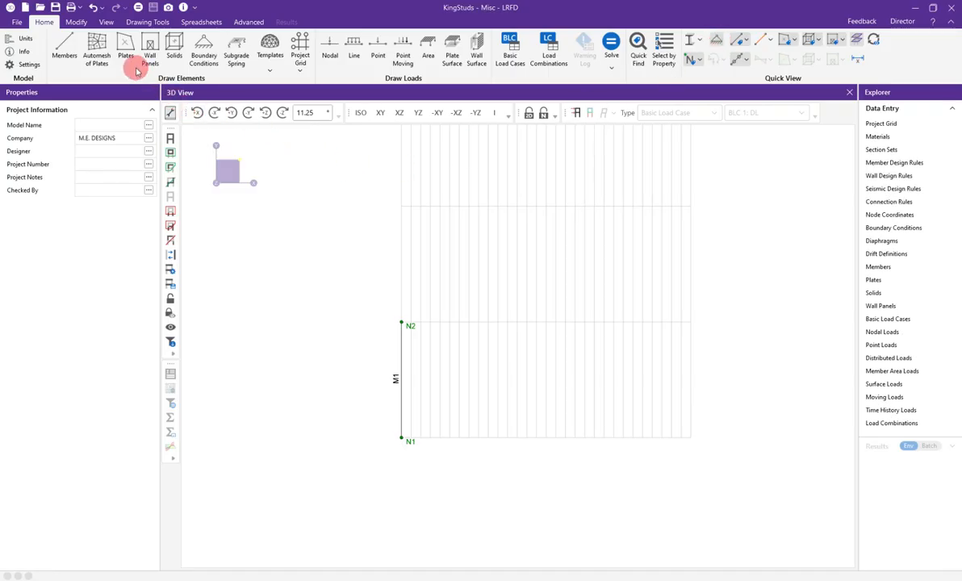
pyautogui.click(202, 51)
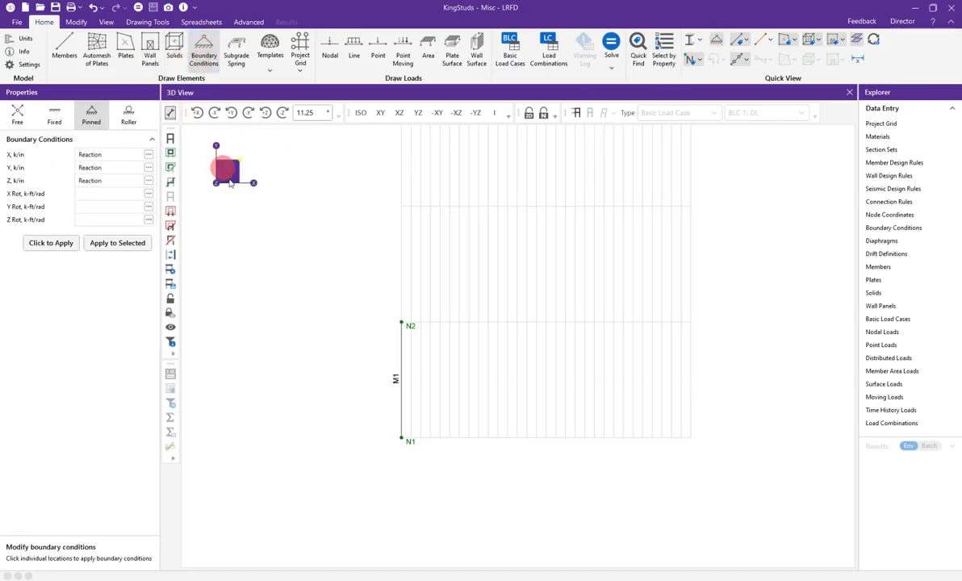
pyautogui.click(48, 244)
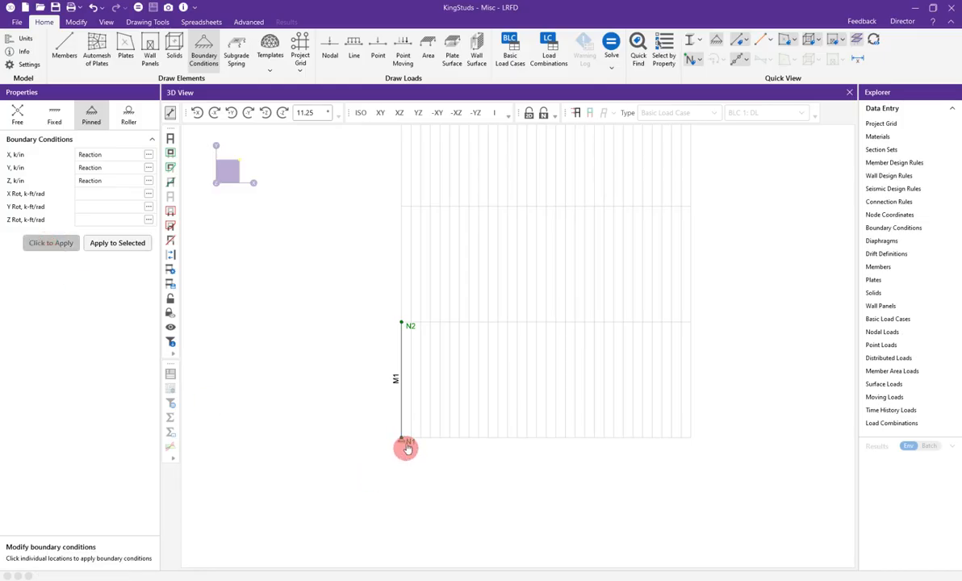
pyautogui.click(402, 324)
pyautogui.press('Escape')
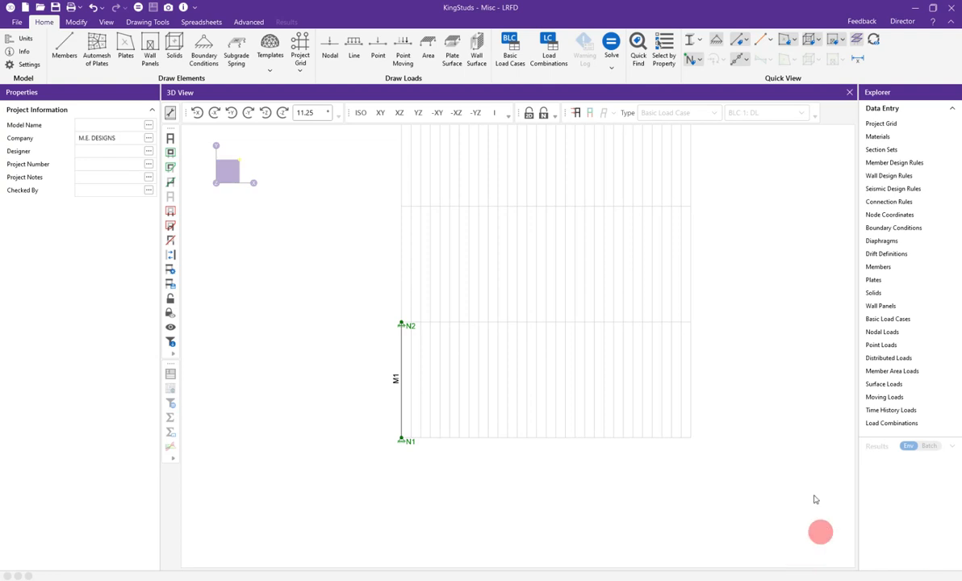
# Apply a full-length line load of 0.195 k/ft in the Y direction to the vertical member for BLC 9: WA Z CLR+
pyautogui.click(355, 45)
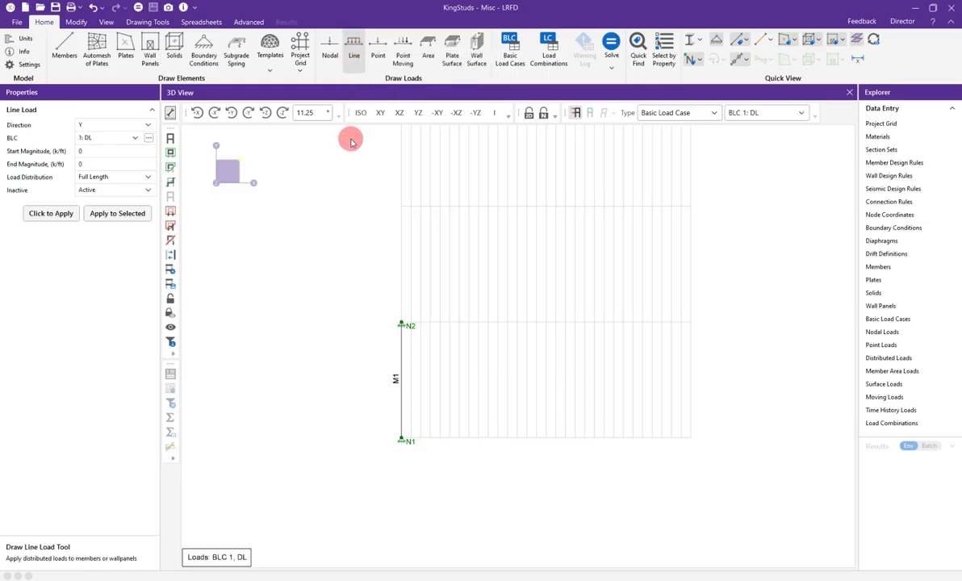
pyautogui.click(93, 139)
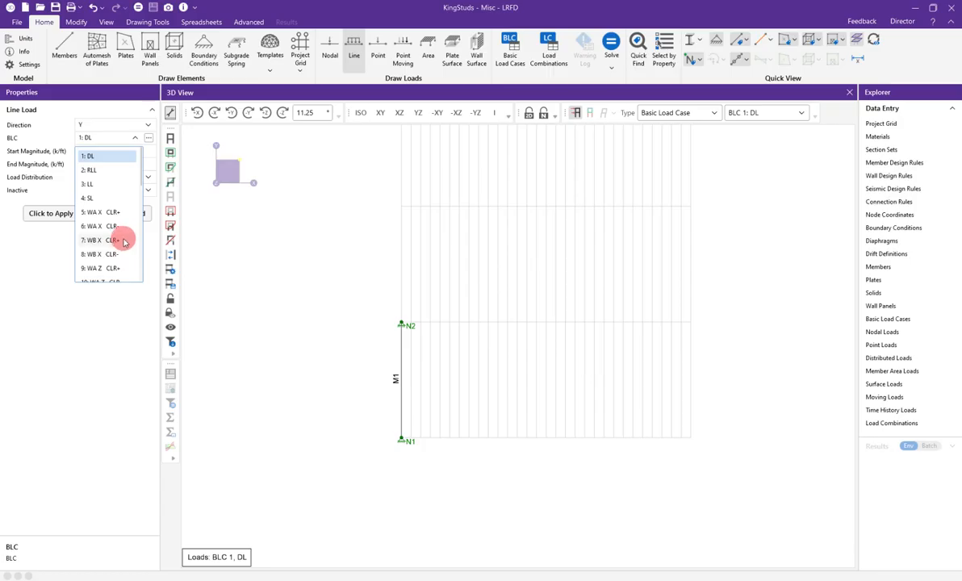
pyautogui.click(124, 242)
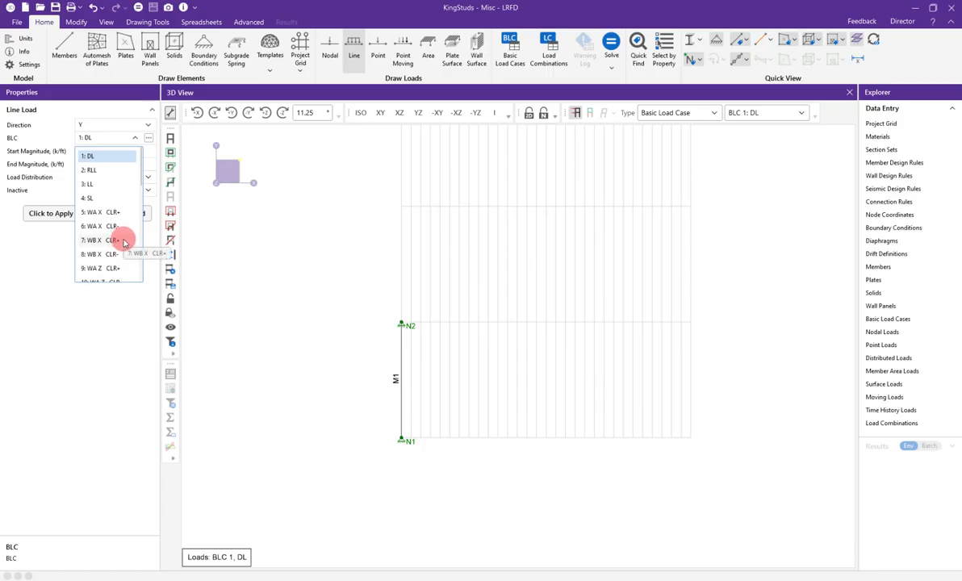
pyautogui.scroll(-1, 123, 241)
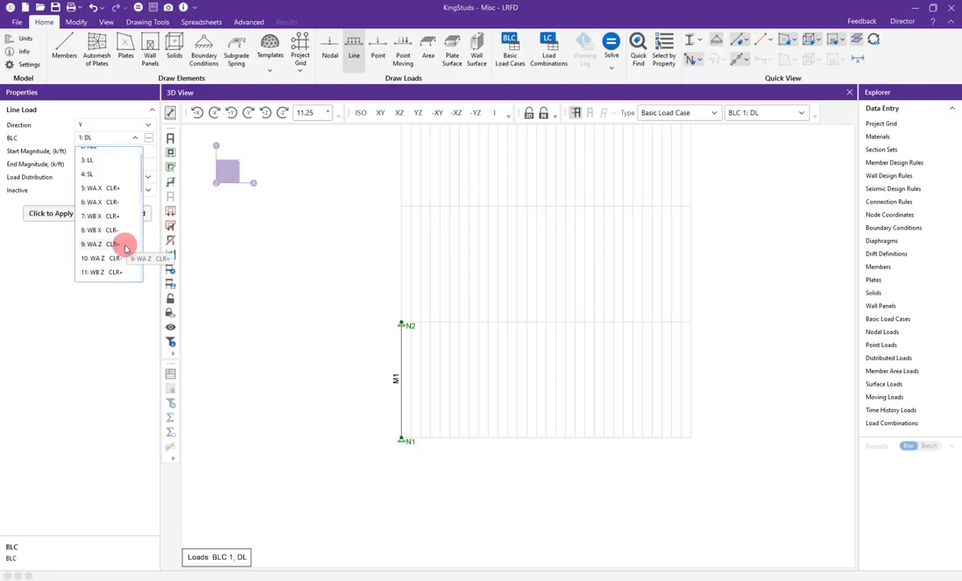
pyautogui.click(125, 244)
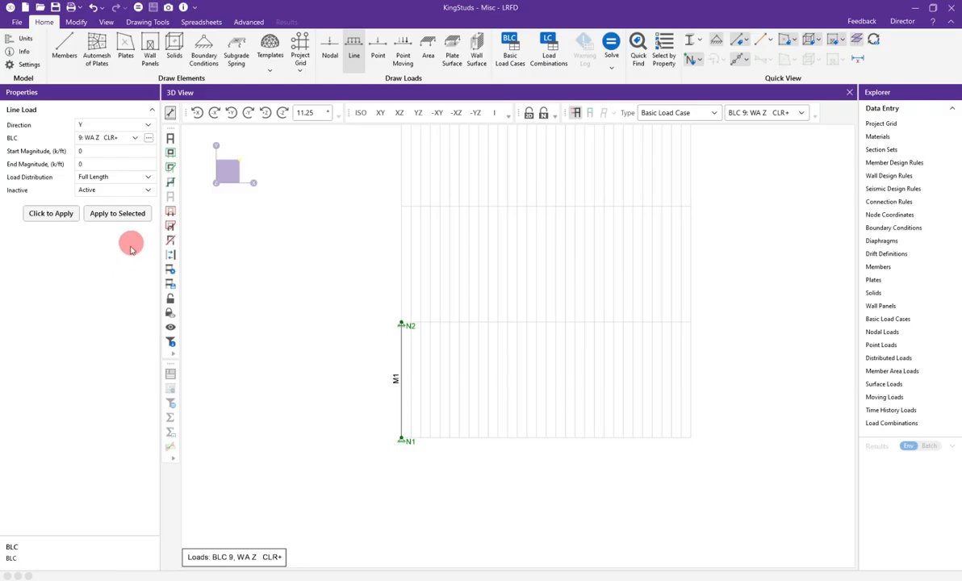
pyautogui.click(104, 150)
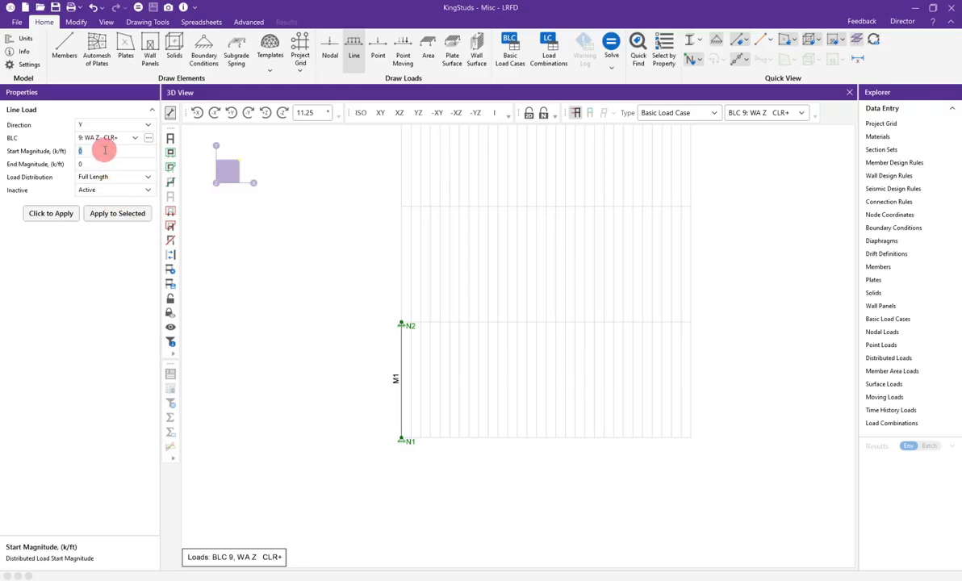
pyautogui.write('.195')
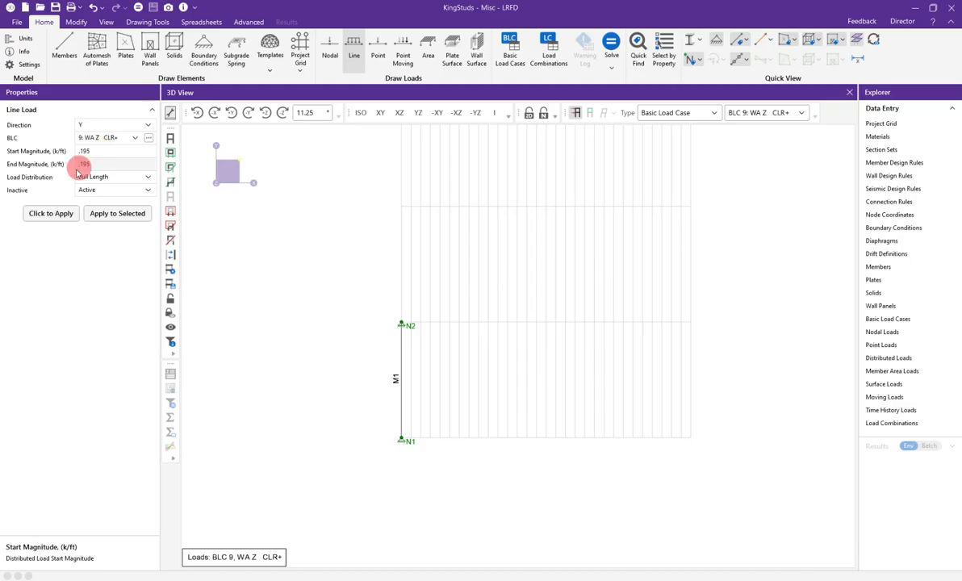
pyautogui.click(51, 214)
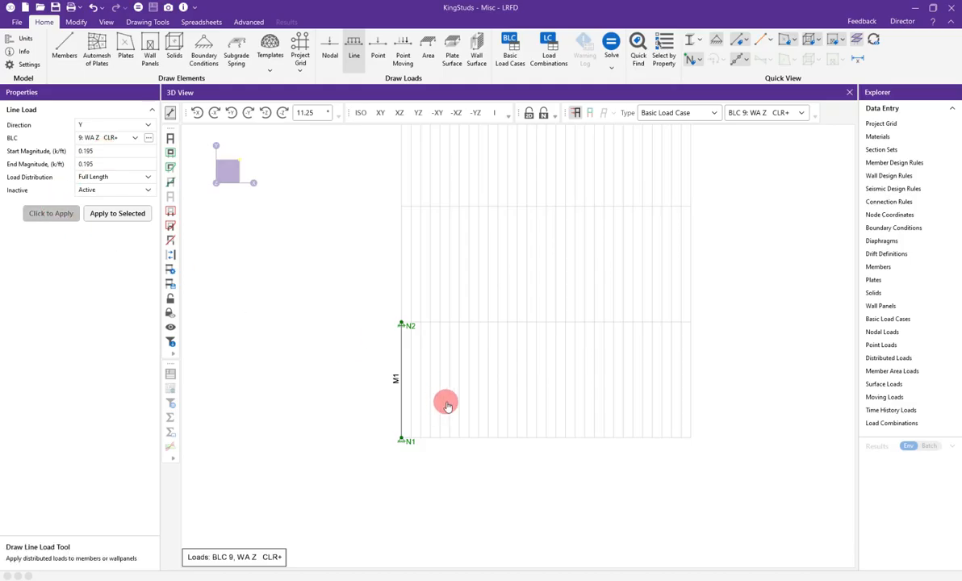
pyautogui.click(399, 387)
pyautogui.press('Escape')
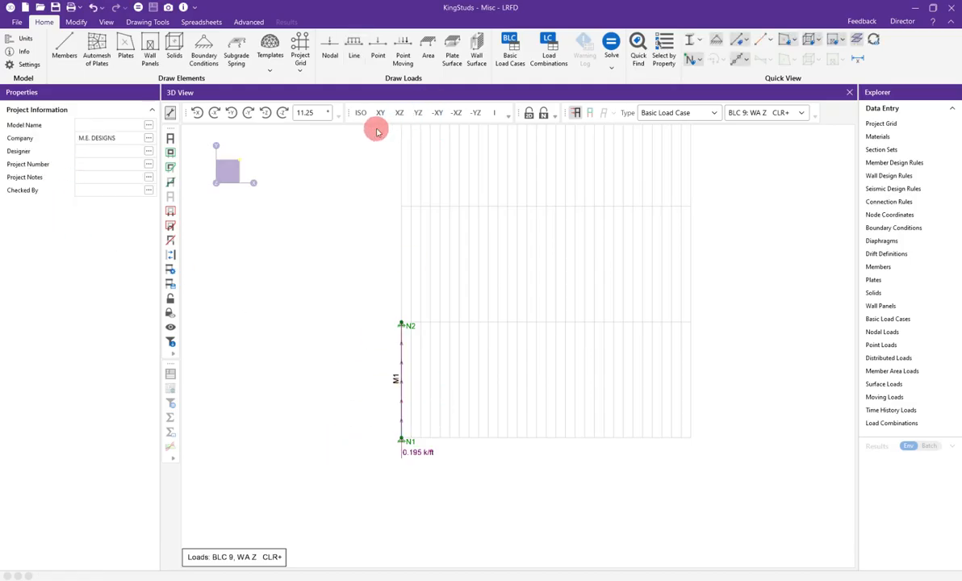
# Check the applied line load in isometric view, undo it, and return to the XY view
pyautogui.click(363, 112)
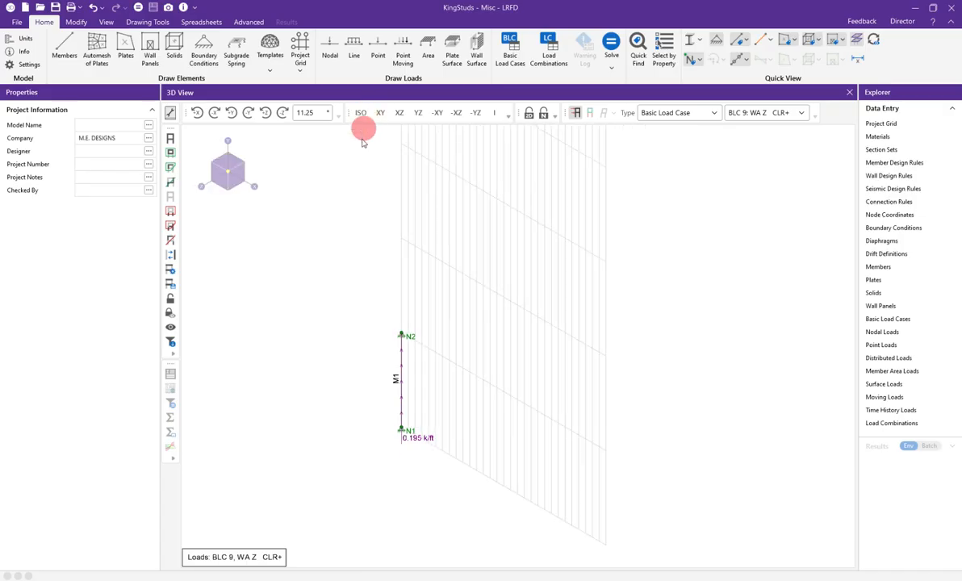
pyautogui.hotkey('ctrl', 'z')
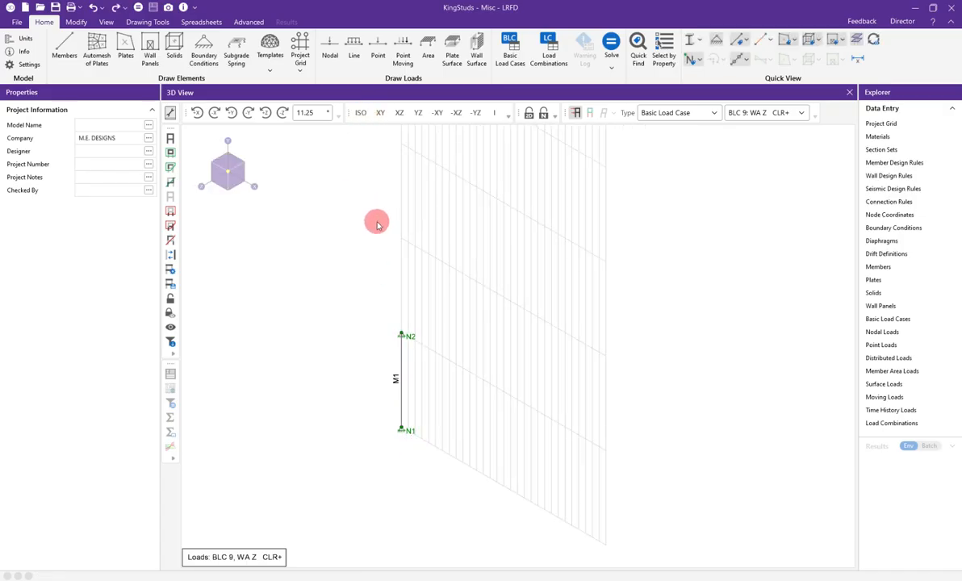
pyautogui.click(379, 113)
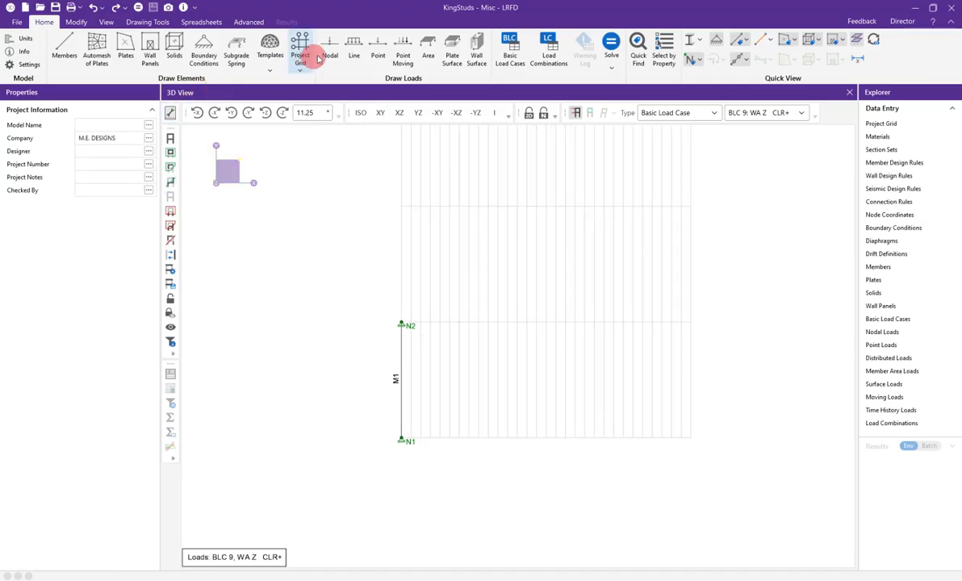
# Apply a full-length 0.195 k/ft line load in the Z direction to the vertical member for BLC 5: WA X CLR+
pyautogui.click(352, 50)
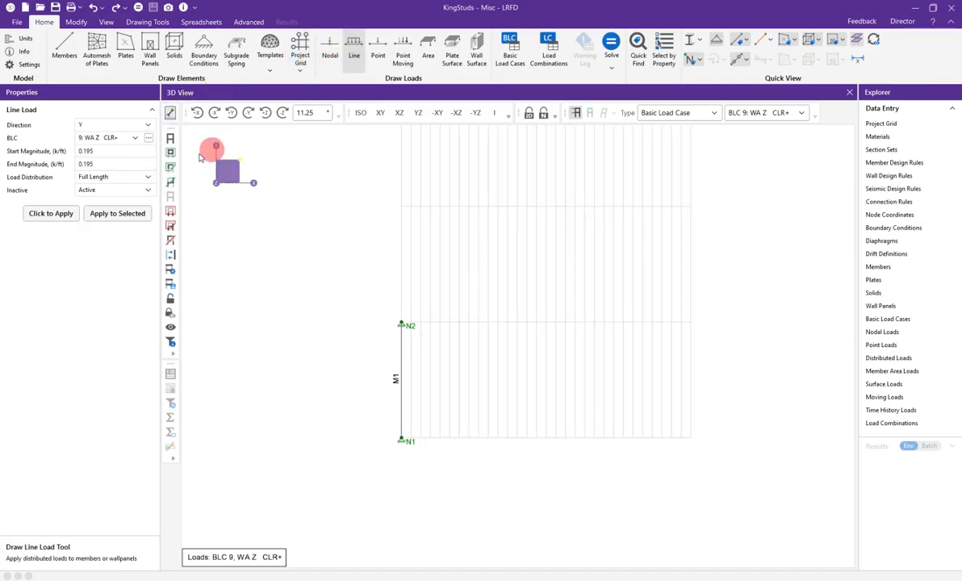
pyautogui.click(105, 126)
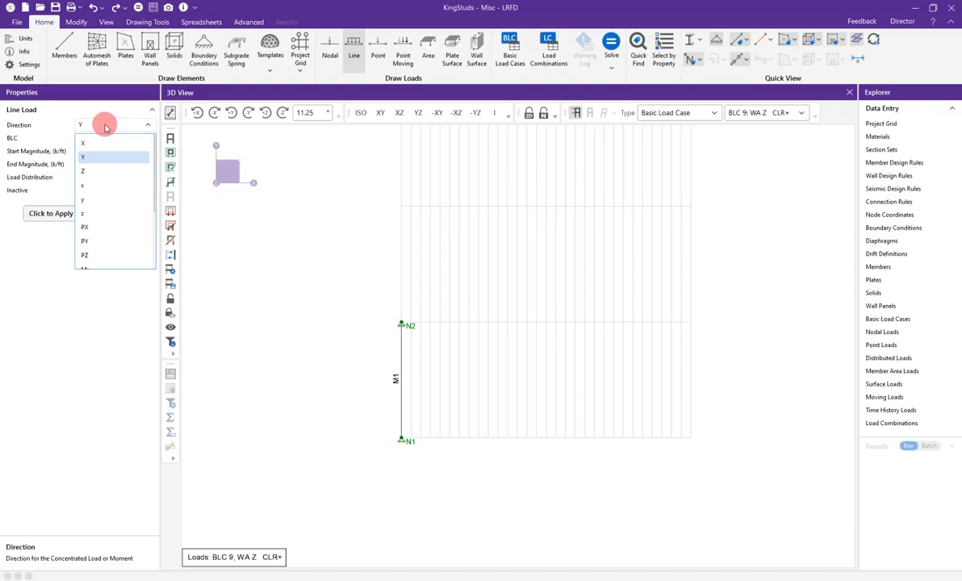
pyautogui.click(91, 171)
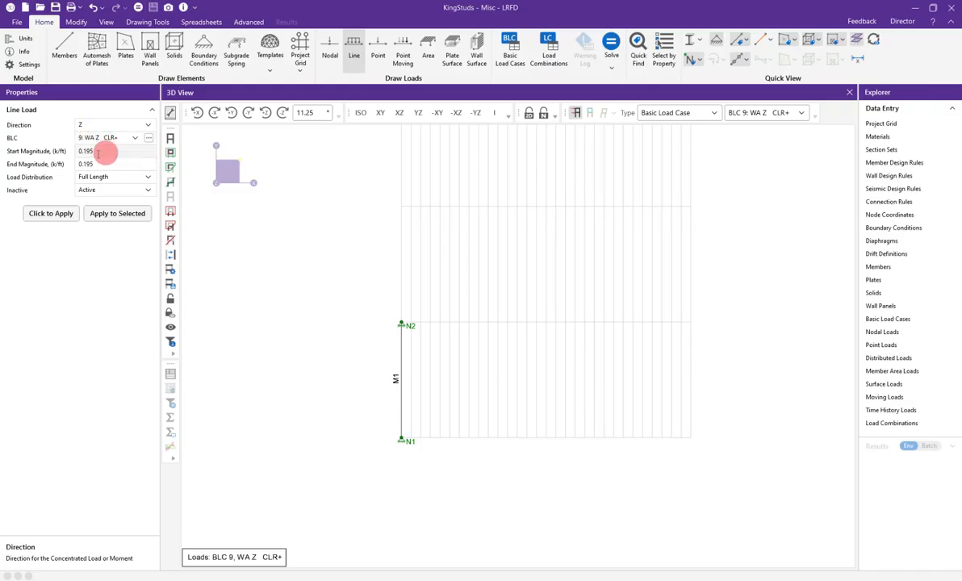
pyautogui.click(117, 139)
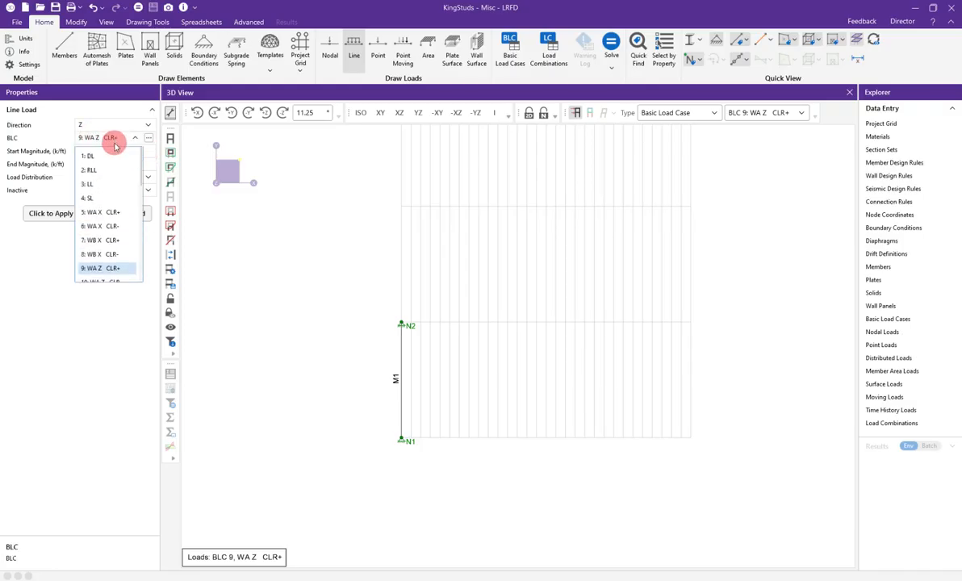
pyautogui.click(125, 214)
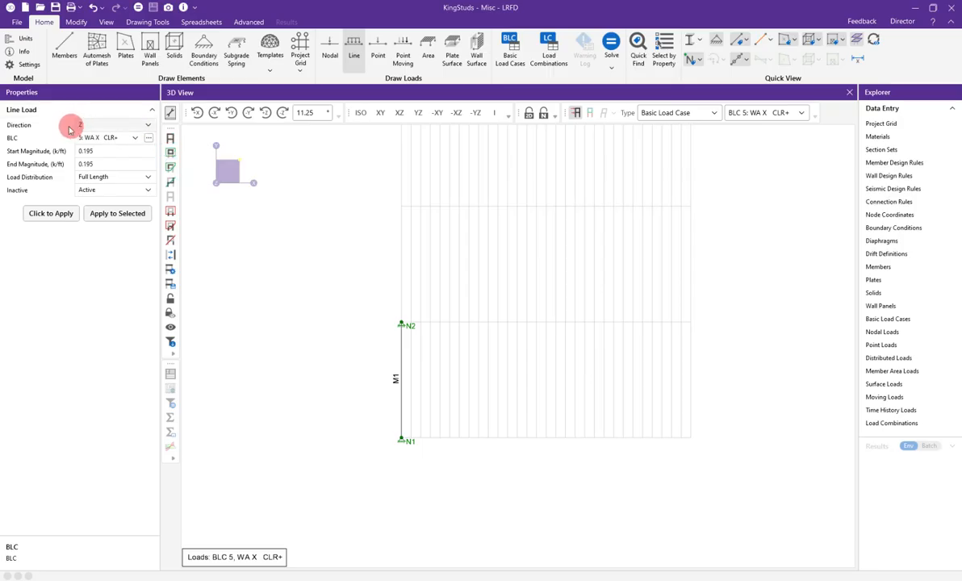
pyautogui.click(79, 214)
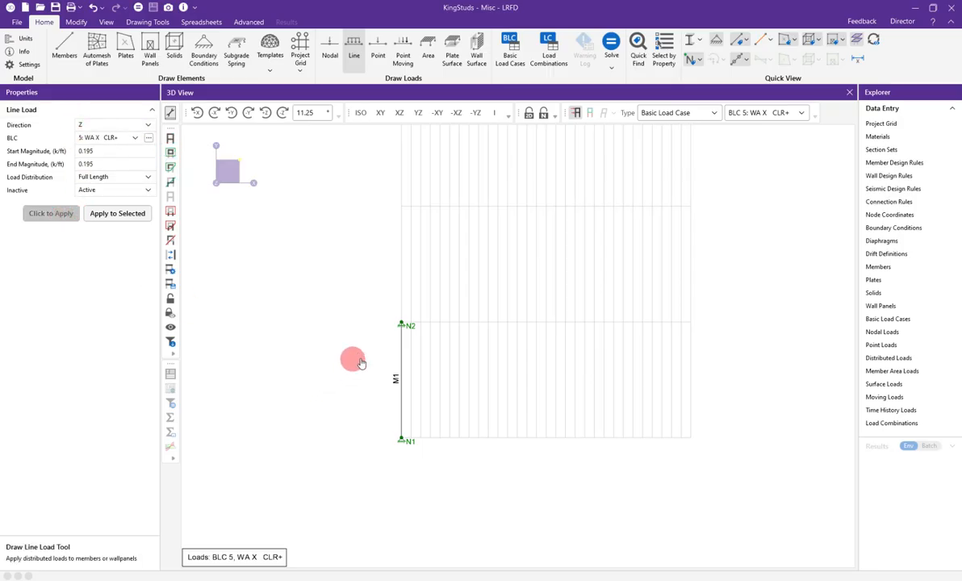
pyautogui.click(401, 365)
pyautogui.press('Escape')
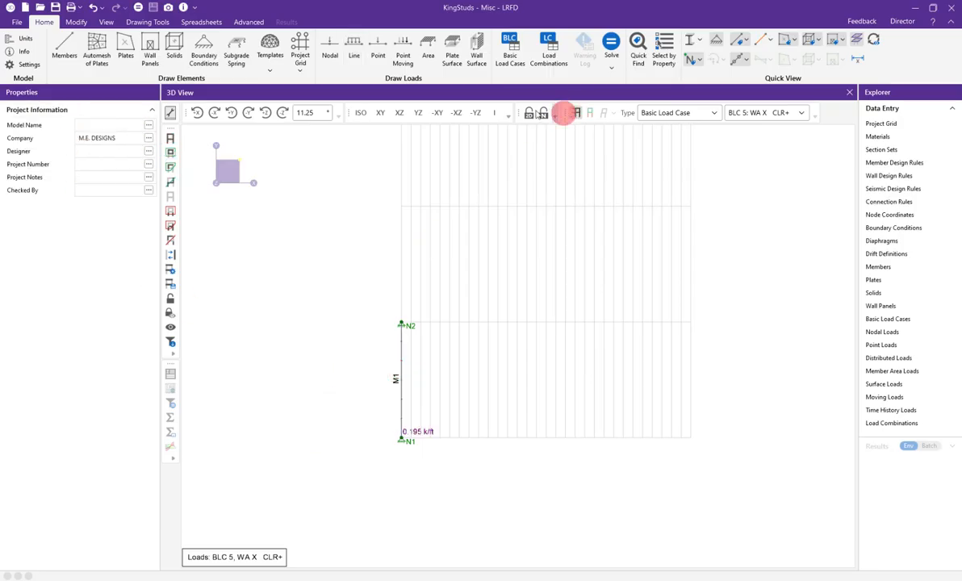
# Inspect the Z-direction line load in isometric view and open the basic load cases table
pyautogui.click(360, 112)
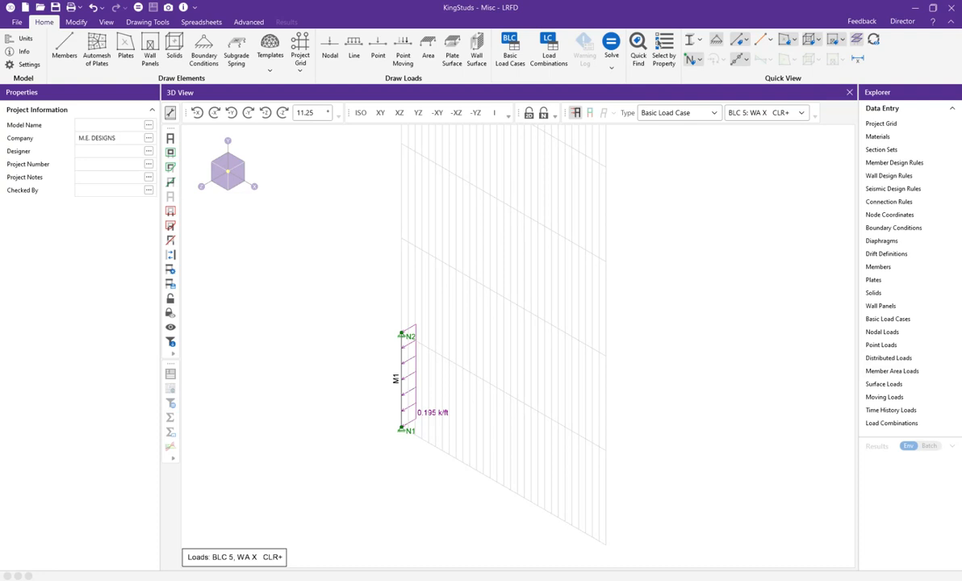
pyautogui.rightClick(357, 259)
pyautogui.click(345, 210)
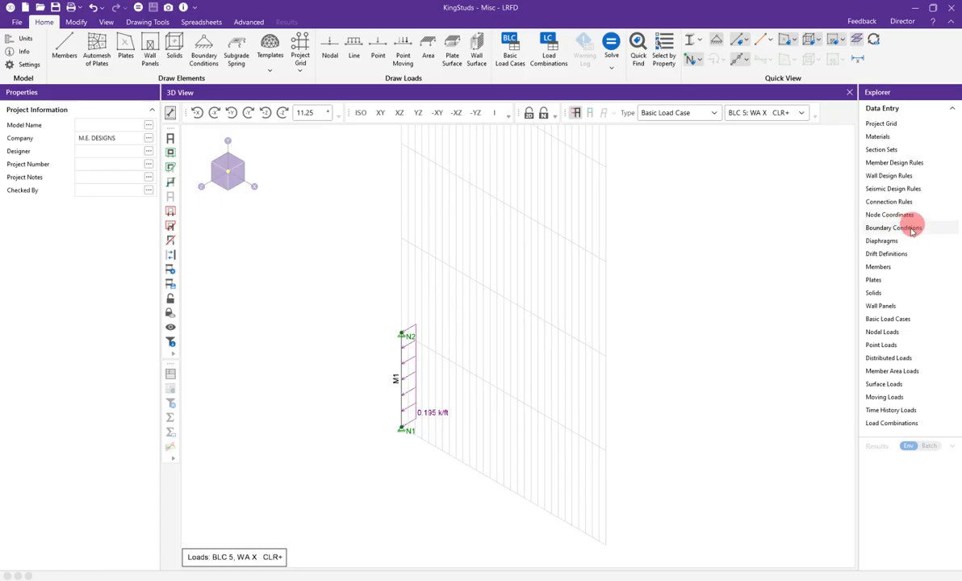
pyautogui.click(903, 319)
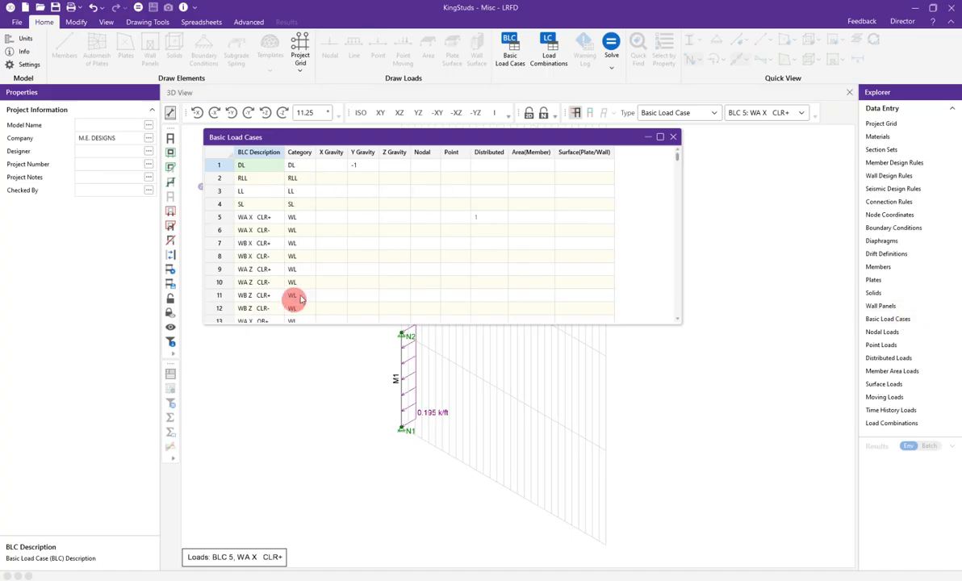
pyautogui.click(673, 137)
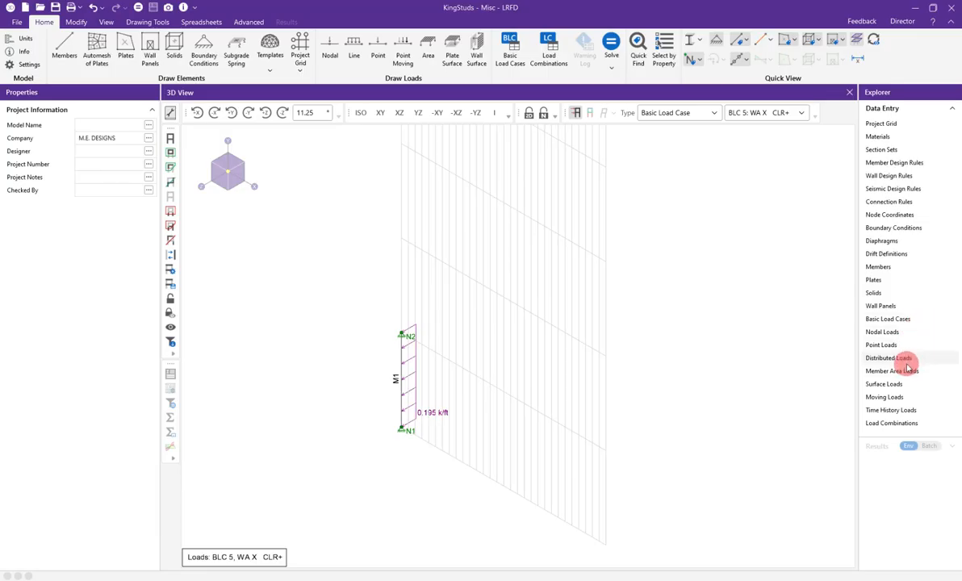
pyautogui.click(613, 69)
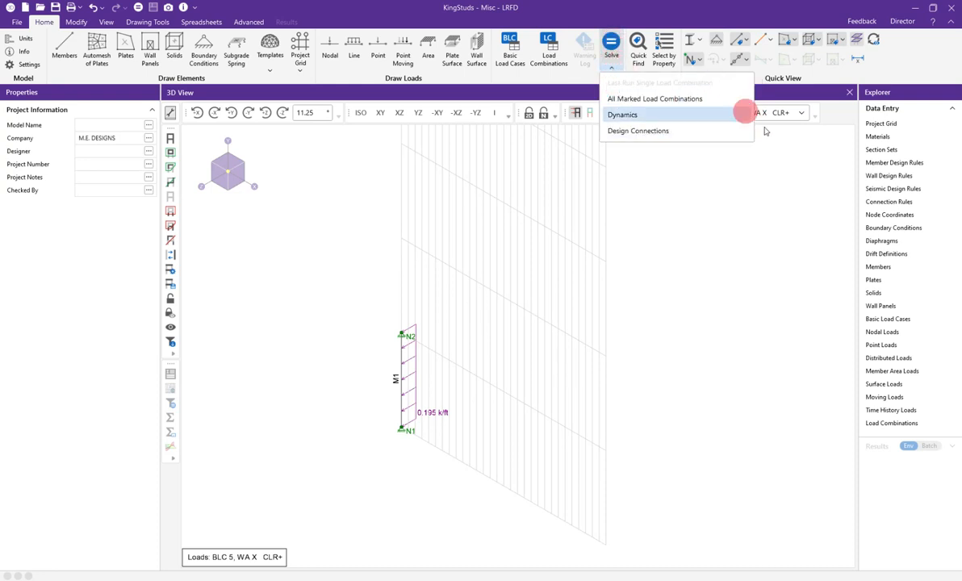
pyautogui.click(612, 42)
pyautogui.click(440, 249)
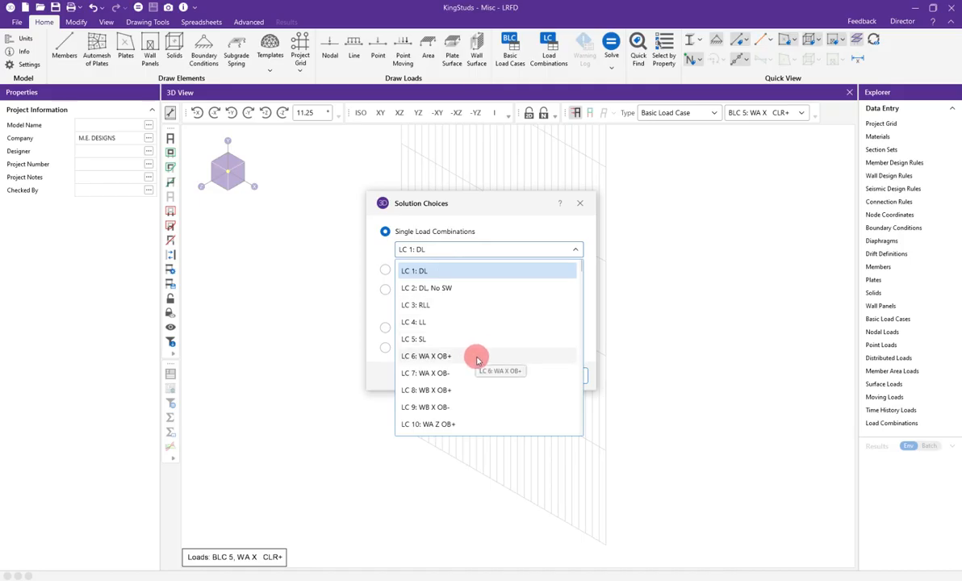
pyautogui.scroll(-1, 477, 360)
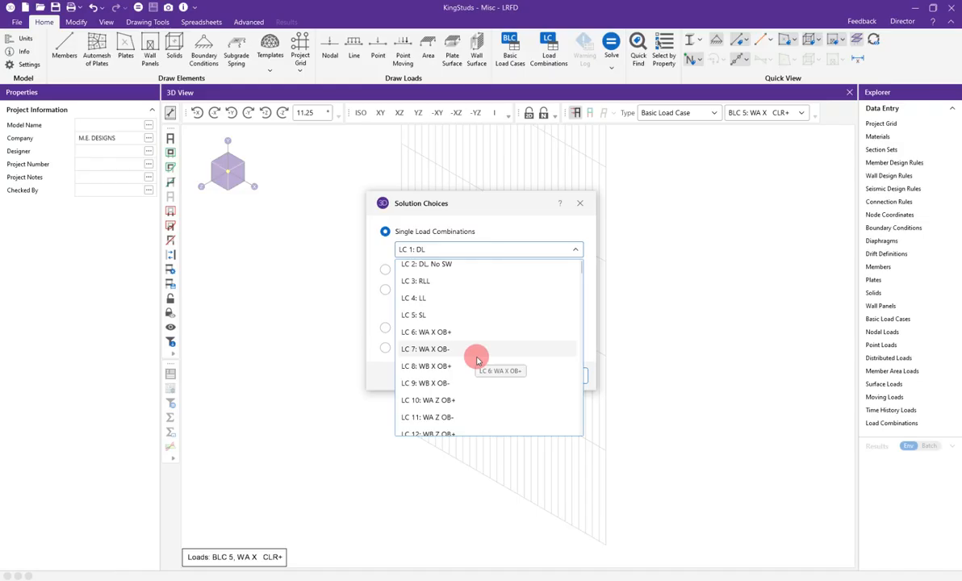
pyautogui.click(475, 332)
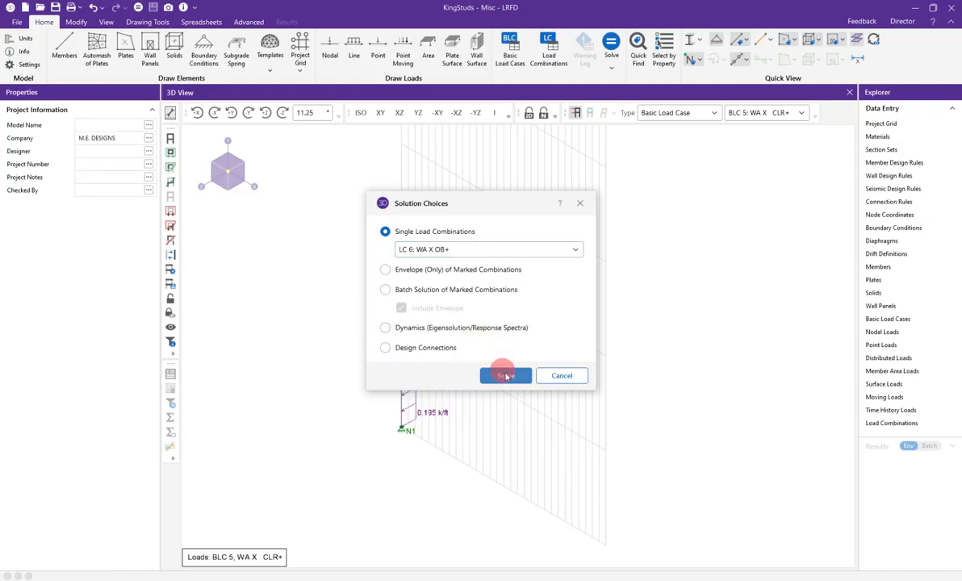
pyautogui.click(563, 376)
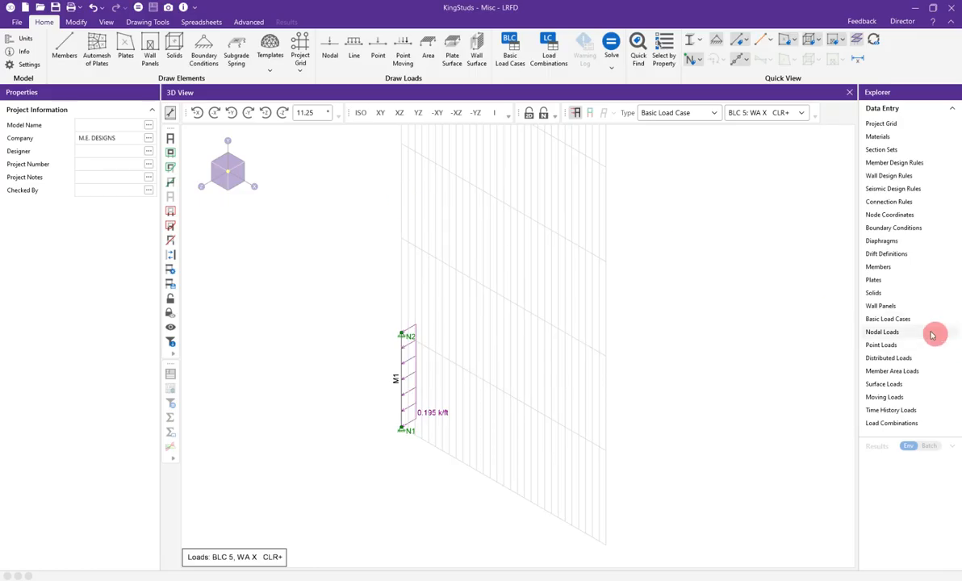
# Check the basic load cases table and switch the model's load display to the load combination LC 1: DL
pyautogui.click(906, 319)
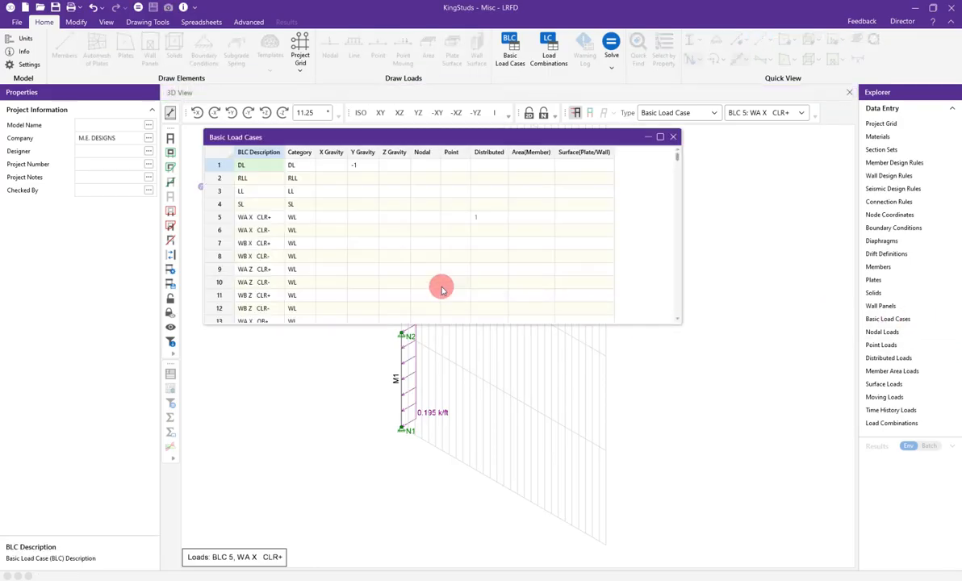
pyautogui.click(673, 136)
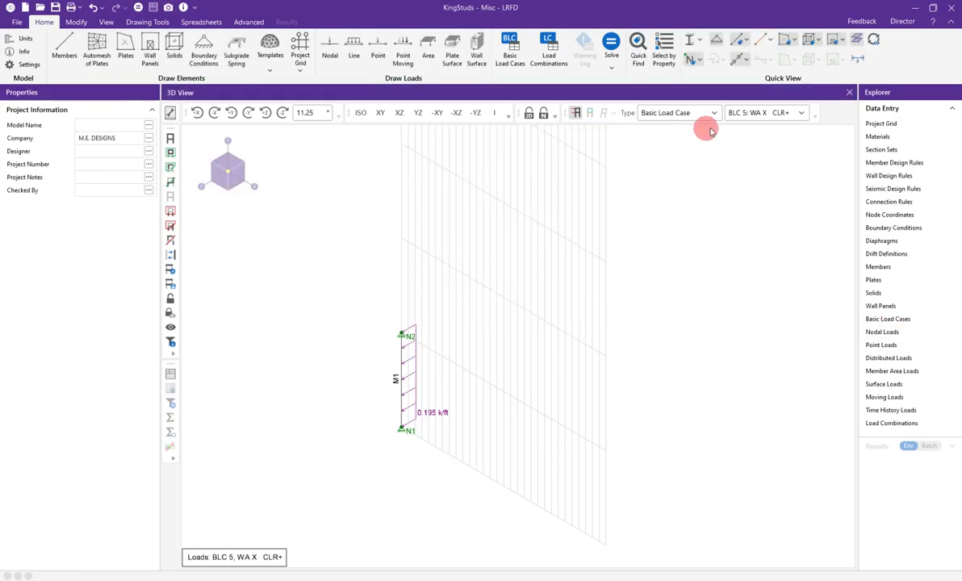
pyautogui.click(707, 118)
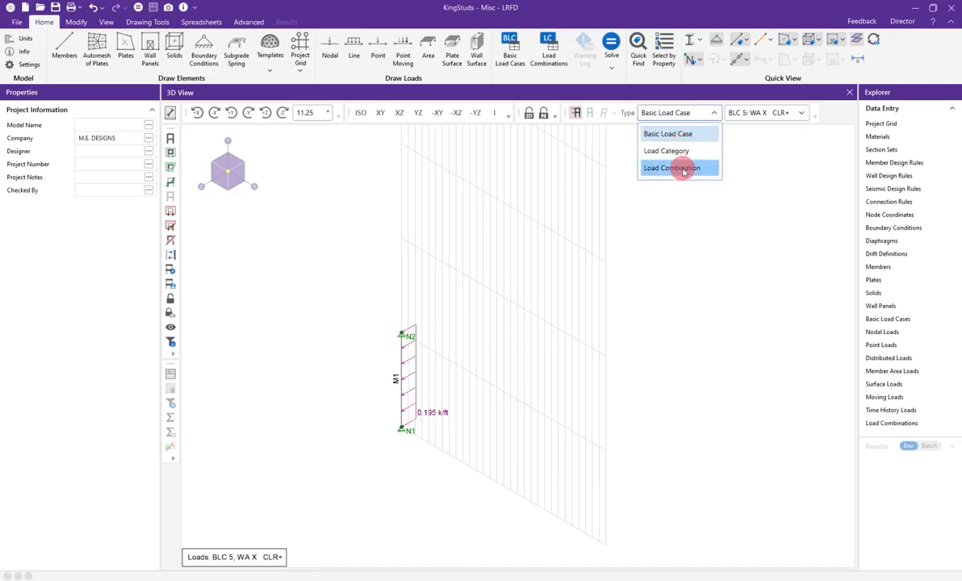
pyautogui.click(683, 169)
pyautogui.click(731, 113)
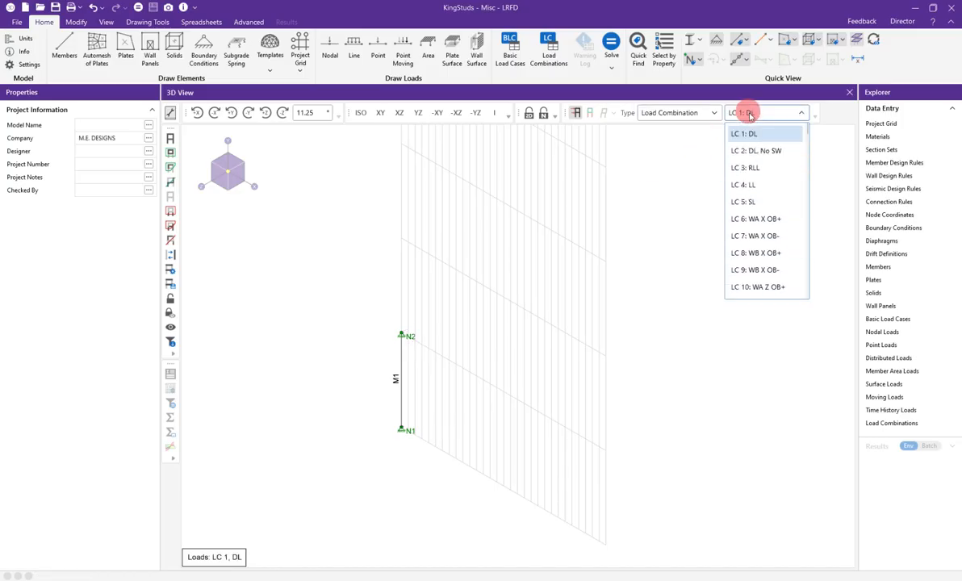
pyautogui.click(731, 69)
pyautogui.click(611, 45)
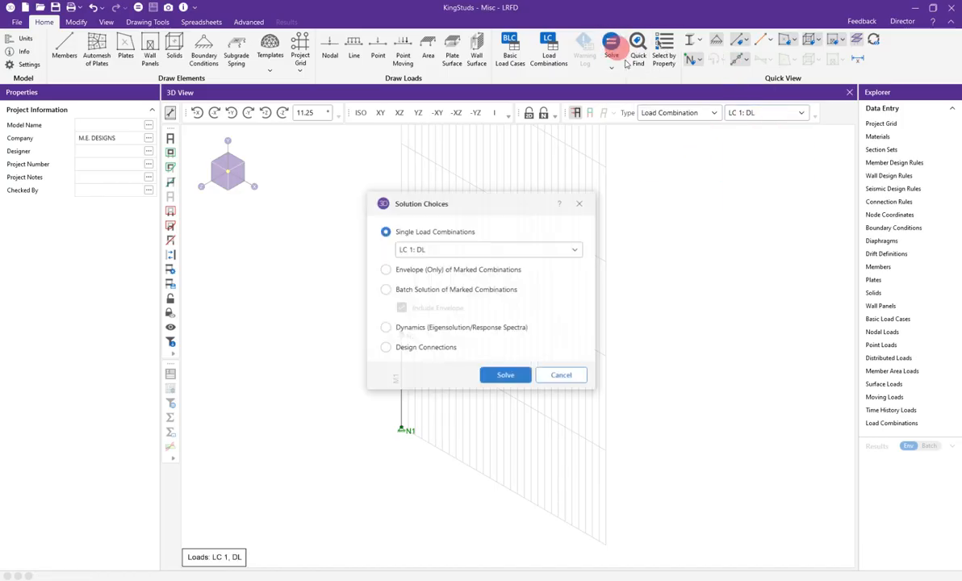
pyautogui.click(445, 249)
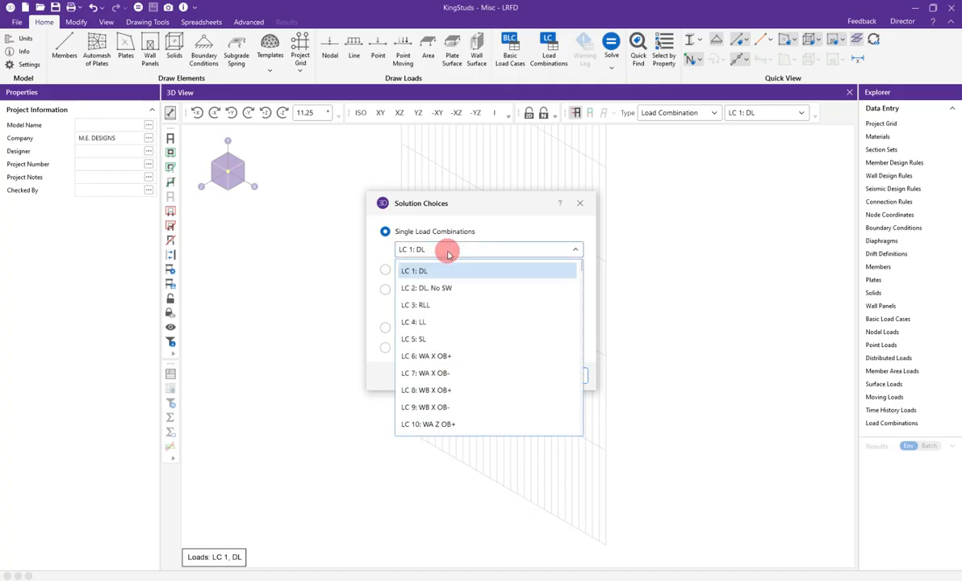
pyautogui.click(480, 358)
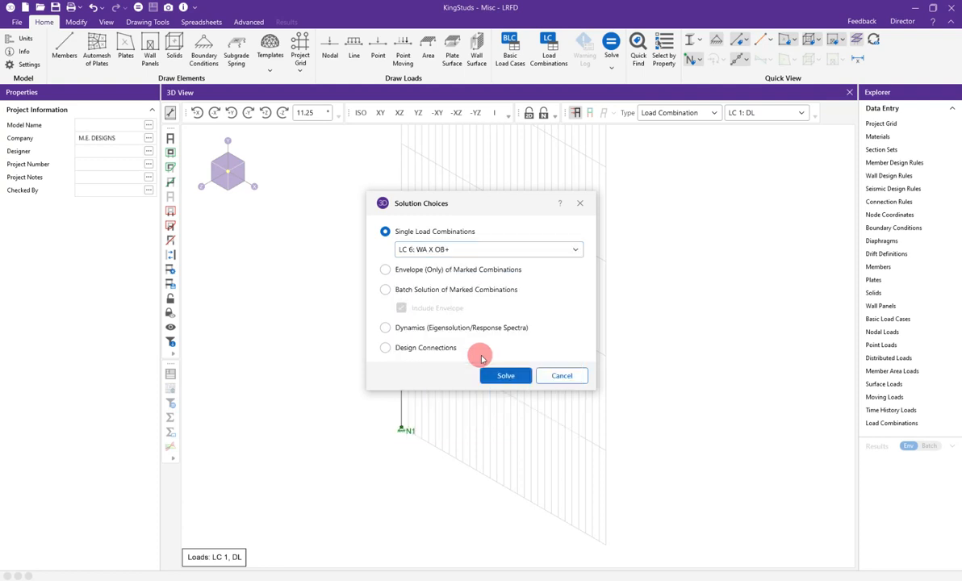
pyautogui.click(563, 378)
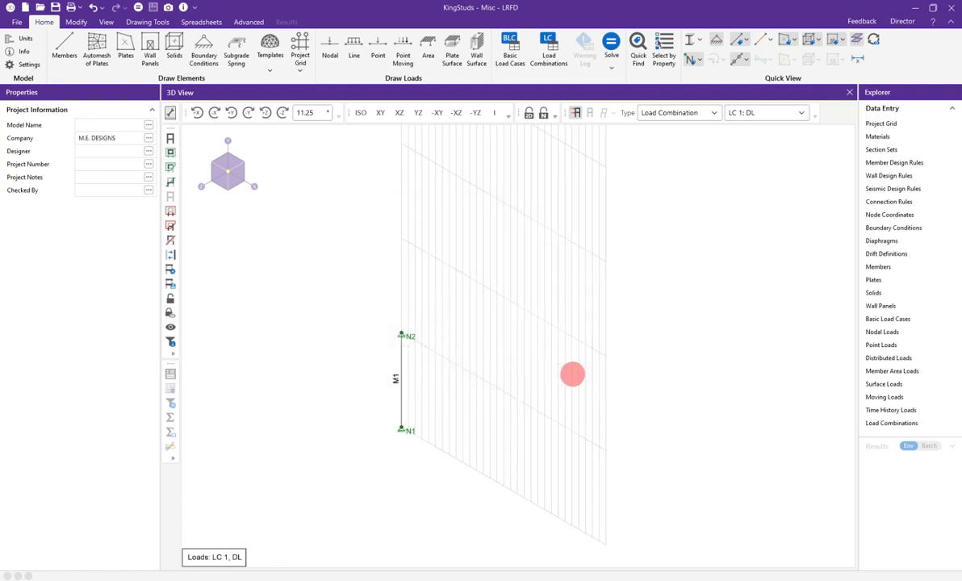
# Open the basic load cases table and read through the wind load cases
pyautogui.click(896, 319)
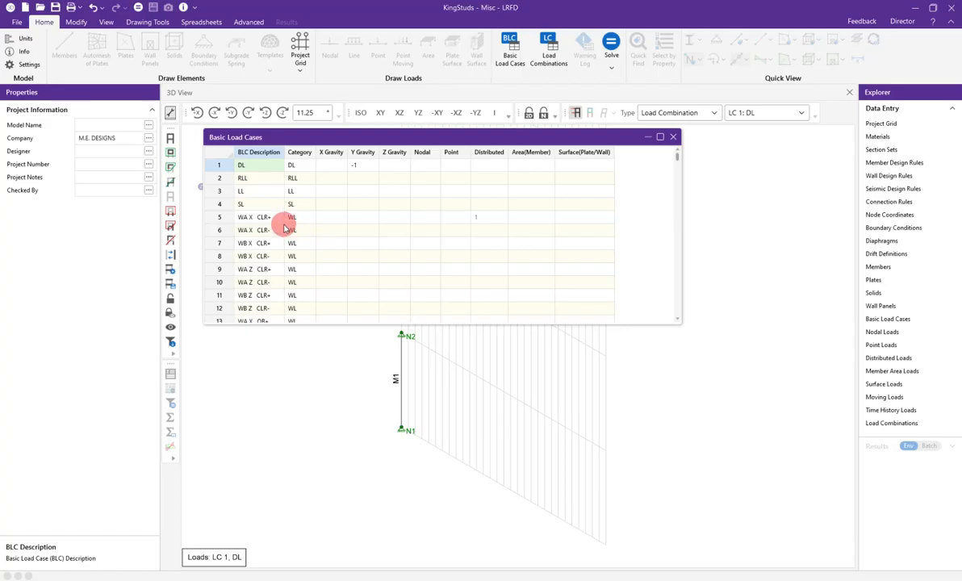
pyautogui.scroll(-3, 284, 226)
pyautogui.scroll(3, 309, 230)
pyautogui.click(612, 42)
pyautogui.click(441, 249)
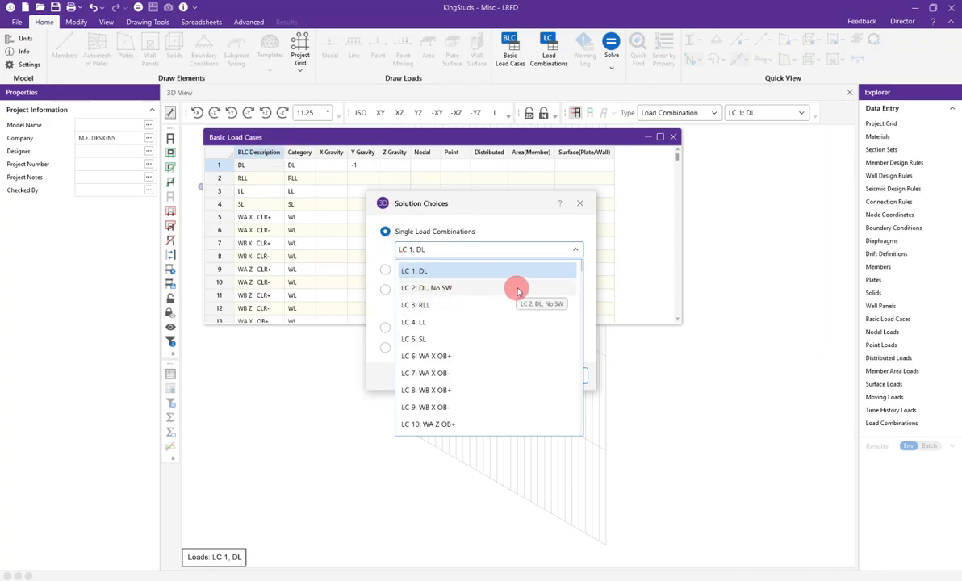
pyautogui.click(582, 204)
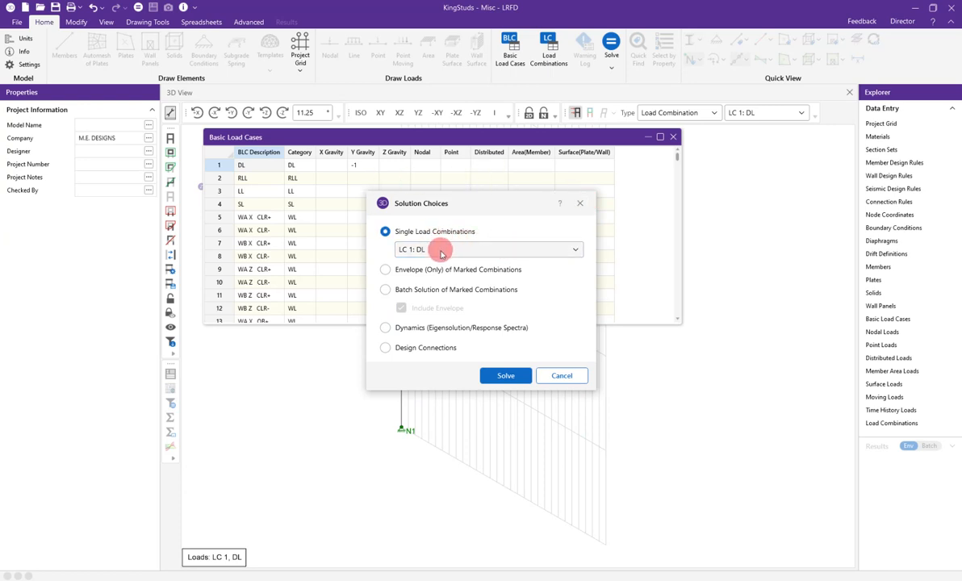
pyautogui.click(571, 376)
# Open the load combinations table and compare its BLC numbers with the basic load cases, closing the load cases table when finished
pyautogui.click(888, 423)
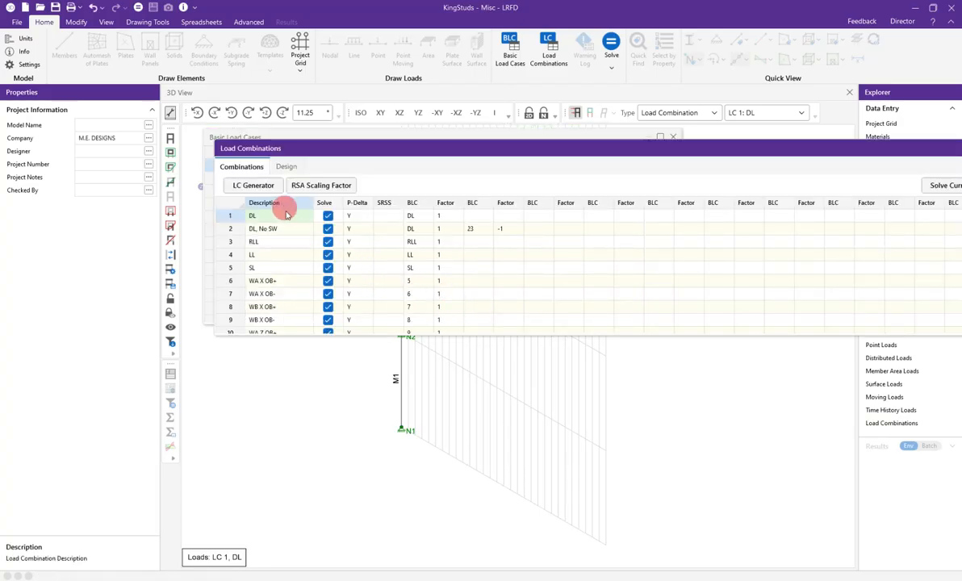
pyautogui.moveTo(378, 150); pyautogui.dragTo(961, 189)
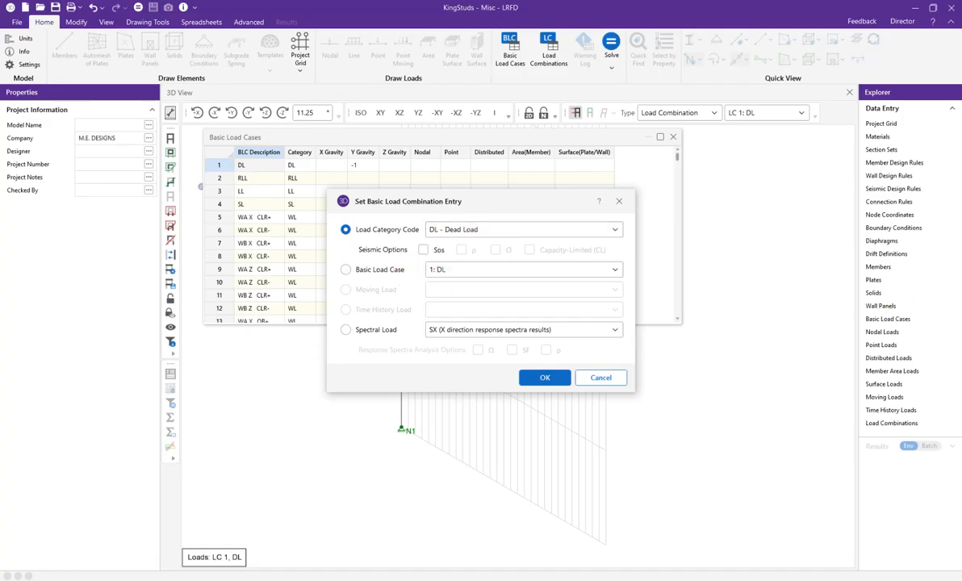
pyautogui.click(605, 378)
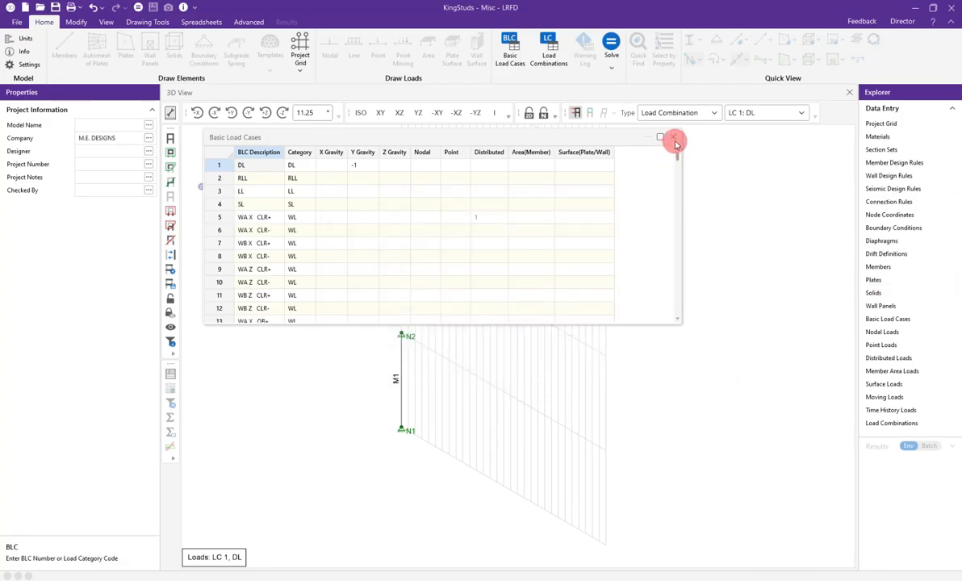
pyautogui.click(634, 136)
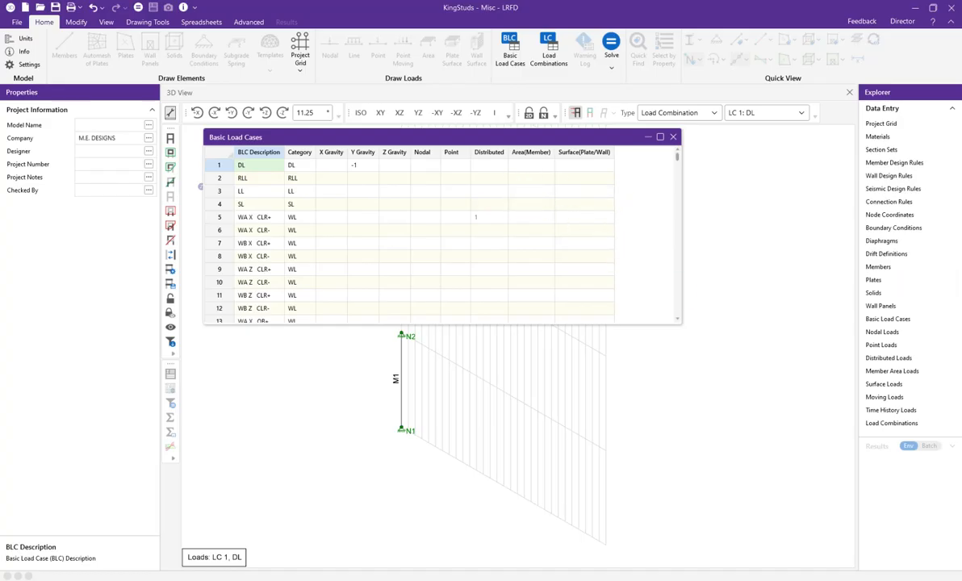
pyautogui.scroll(-2, 525, 271)
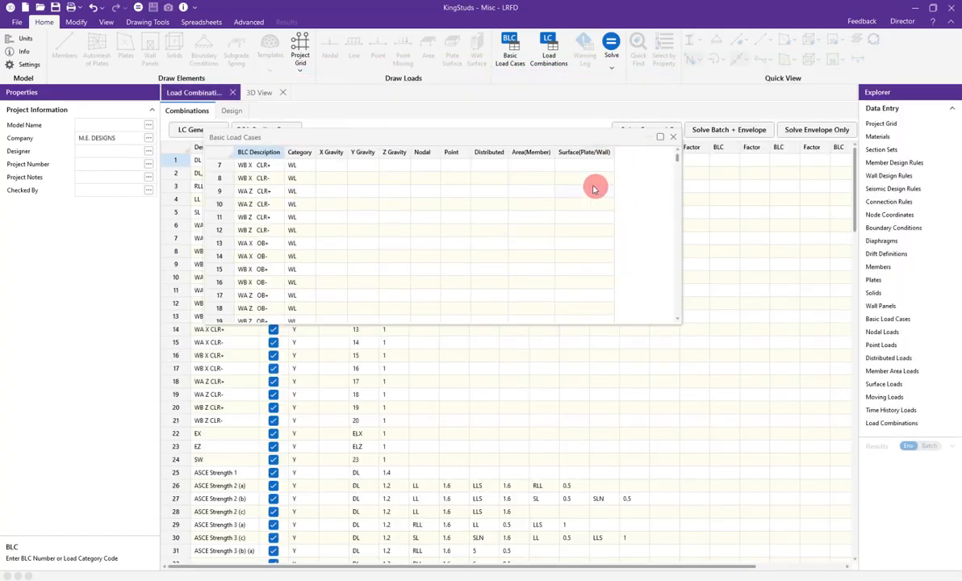
pyautogui.moveTo(554, 140); pyautogui.dragTo(824, 233)
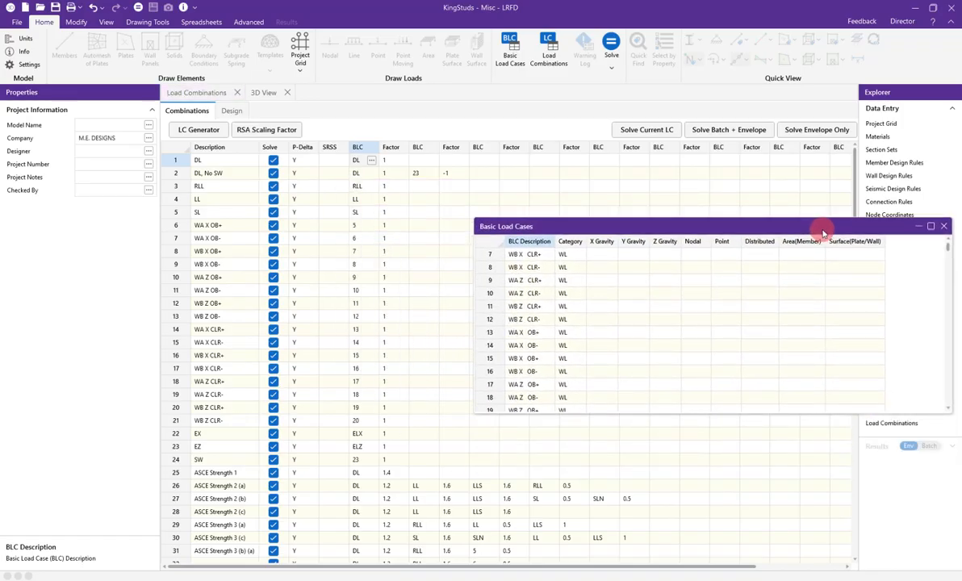
pyautogui.scroll(2, 577, 312)
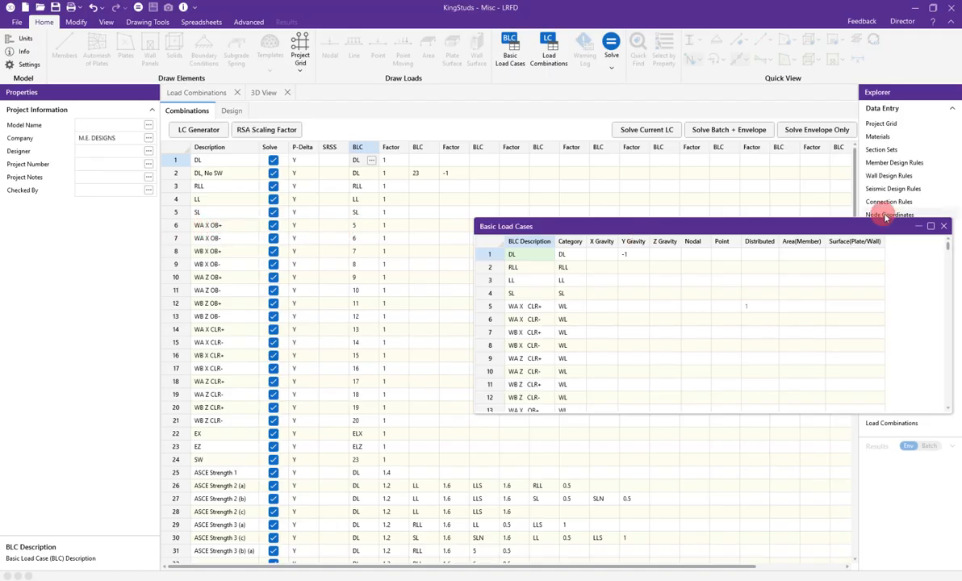
pyautogui.click(944, 226)
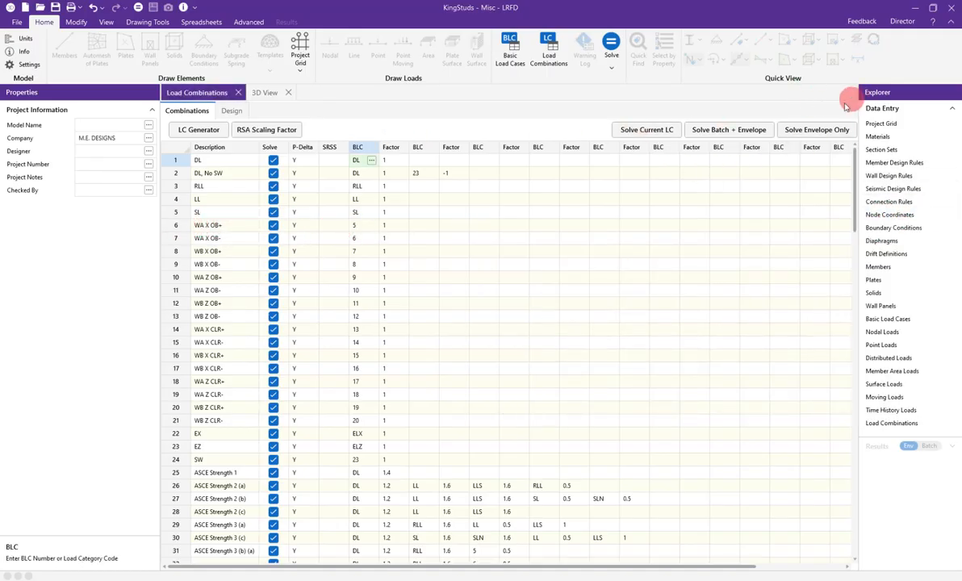
# Return to the model view, solve the single load combination LC 6: WA X OB+, and dismiss the warning log
pyautogui.click(263, 92)
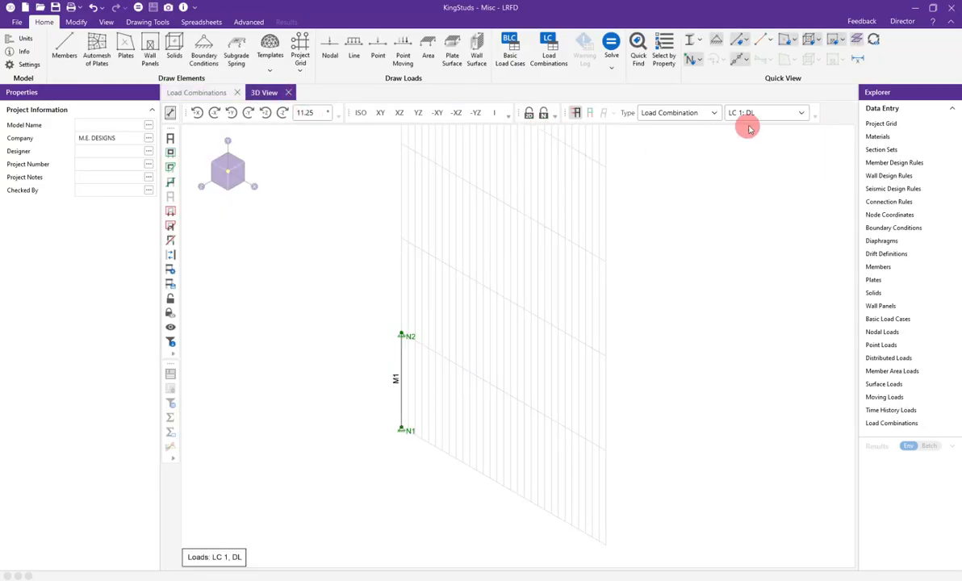
pyautogui.click(612, 47)
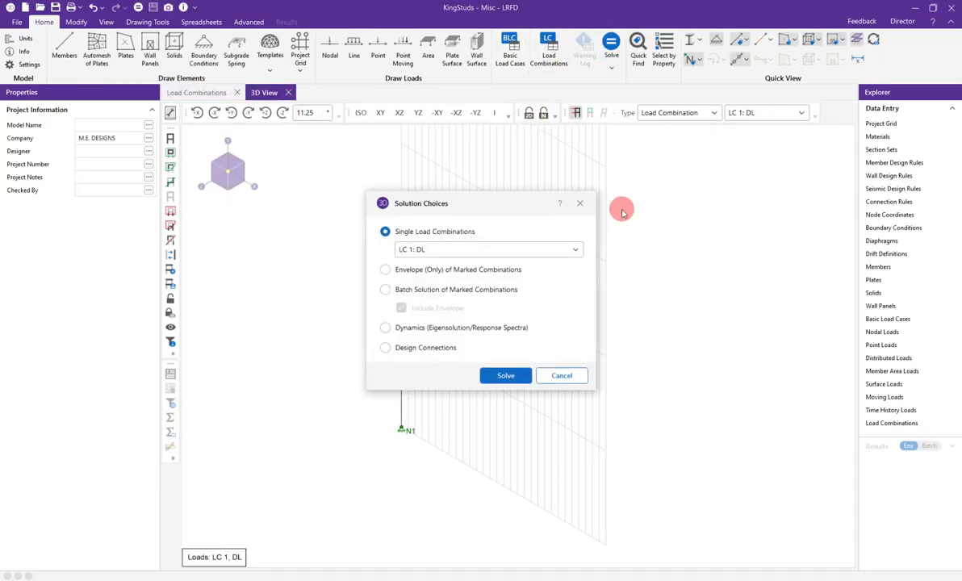
pyautogui.click(421, 251)
pyautogui.click(442, 364)
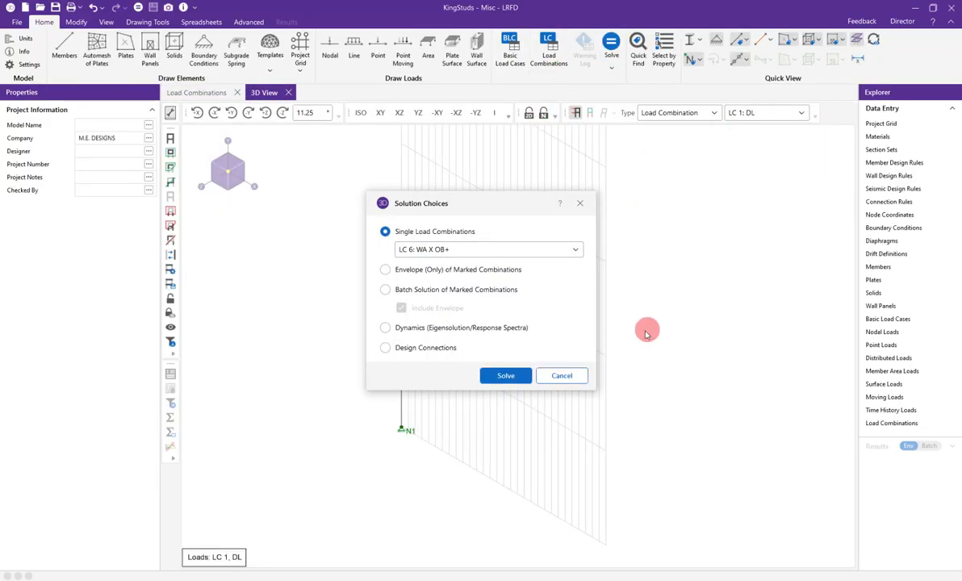
pyautogui.click(504, 379)
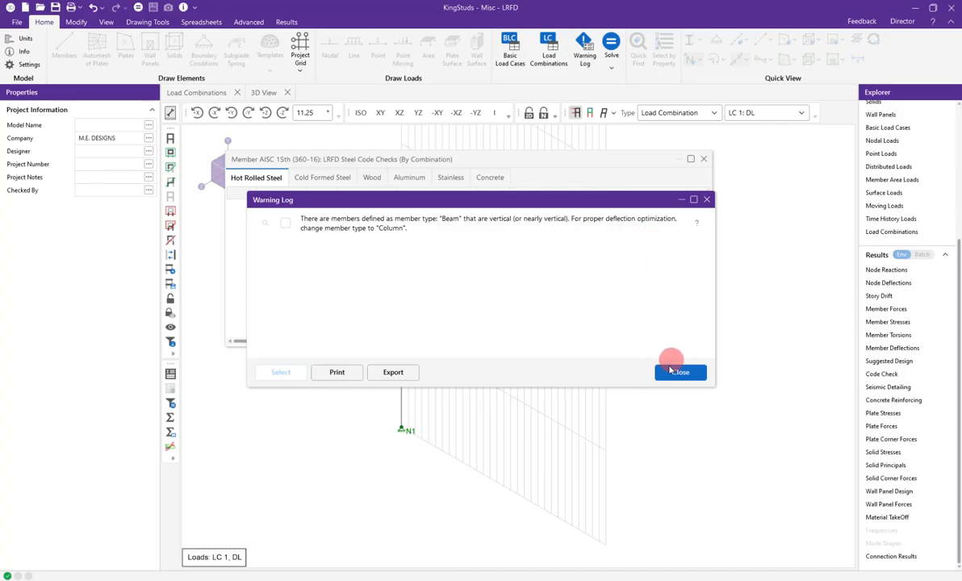
pyautogui.click(677, 371)
# Review the primary, advanced and wood design data of member M1, and select the member in the model to view its properties
pyautogui.scroll(1, 889, 190)
pyautogui.scroll(1, 897, 182)
pyautogui.doubleClick(912, 172)
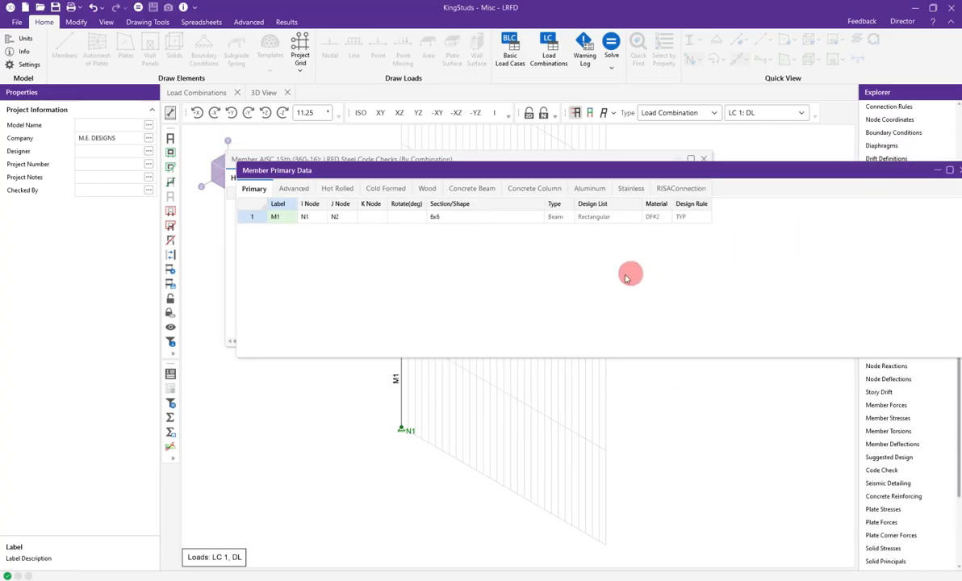
pyautogui.click(565, 219)
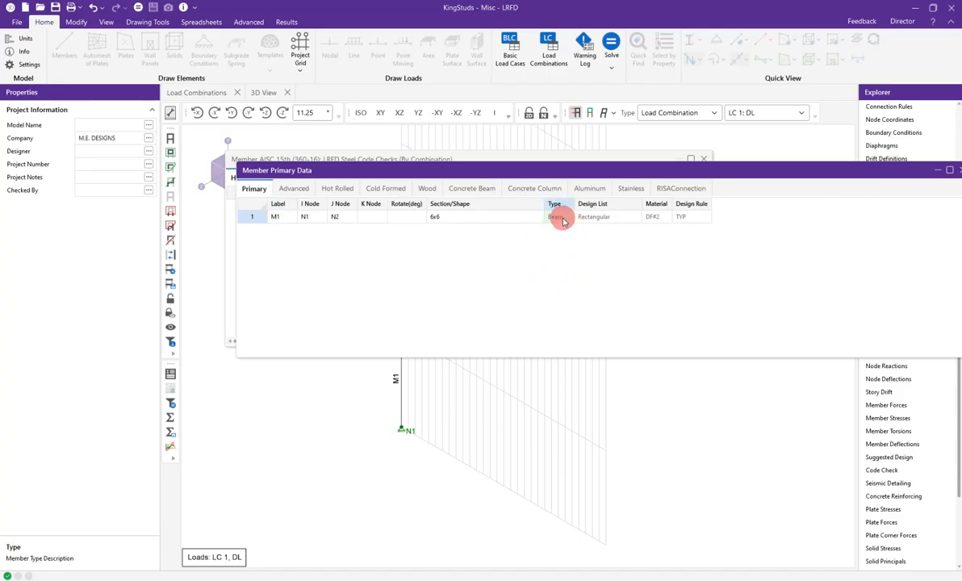
pyautogui.click(300, 191)
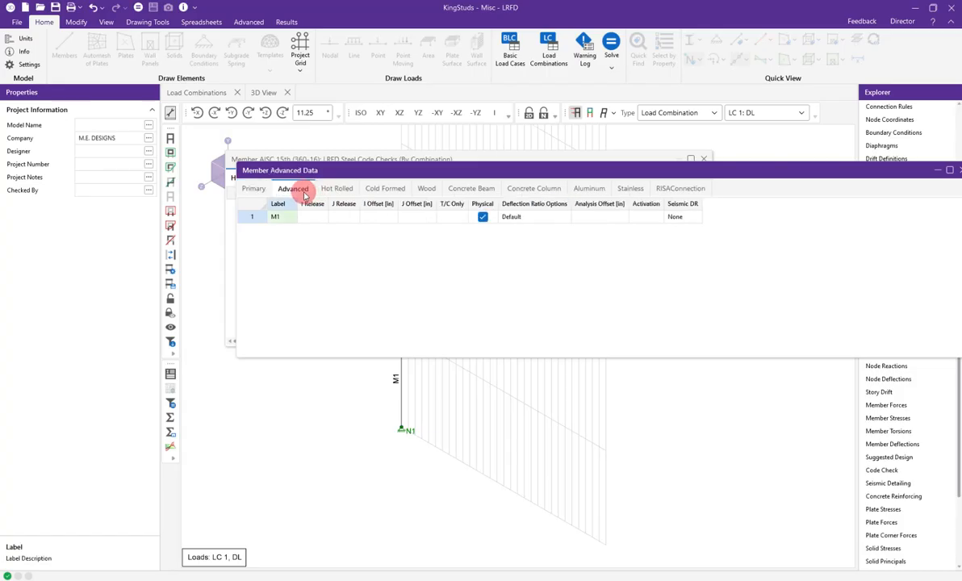
pyautogui.click(426, 189)
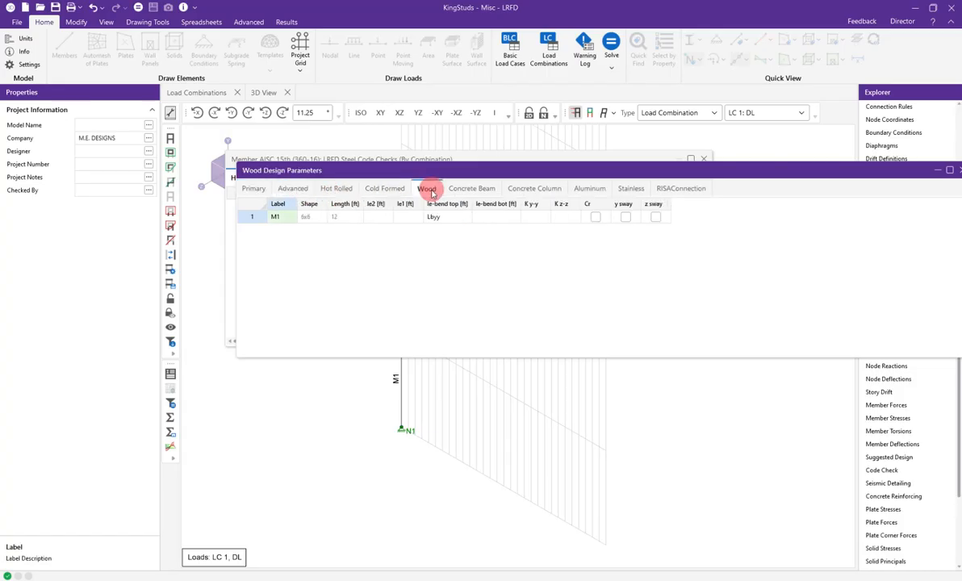
pyautogui.click(254, 189)
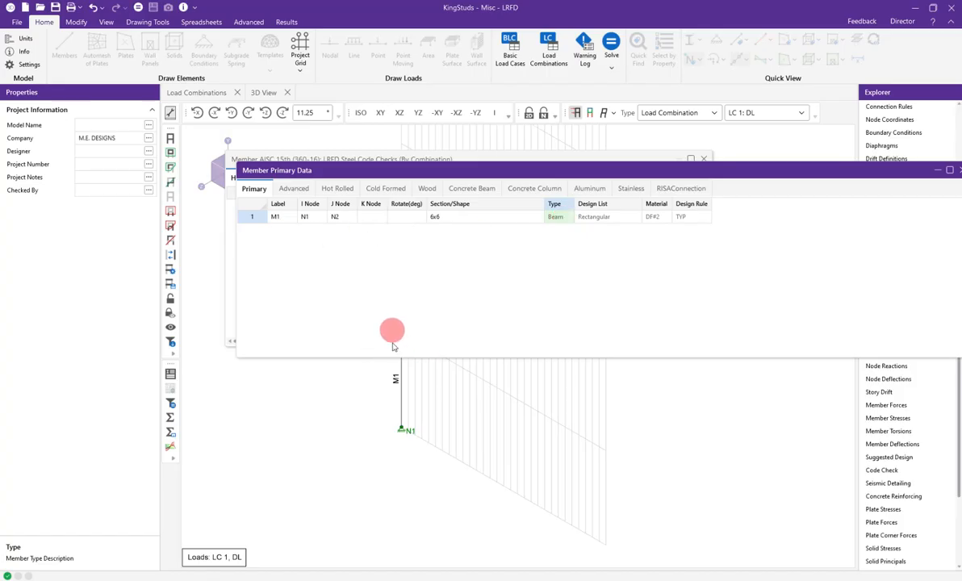
pyautogui.click(402, 390)
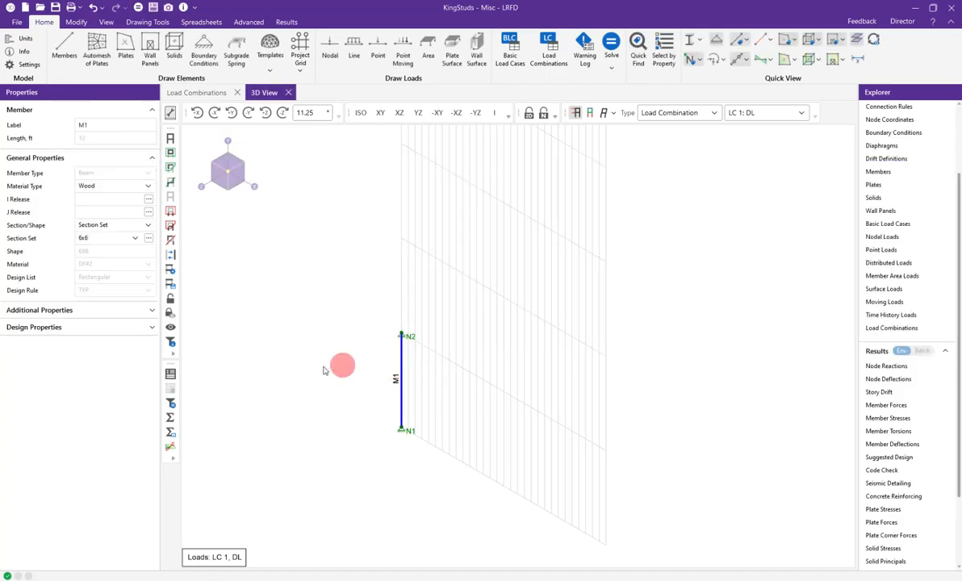
# Expand the additional properties and design properties of member M1 and look through them
pyautogui.click(75, 311)
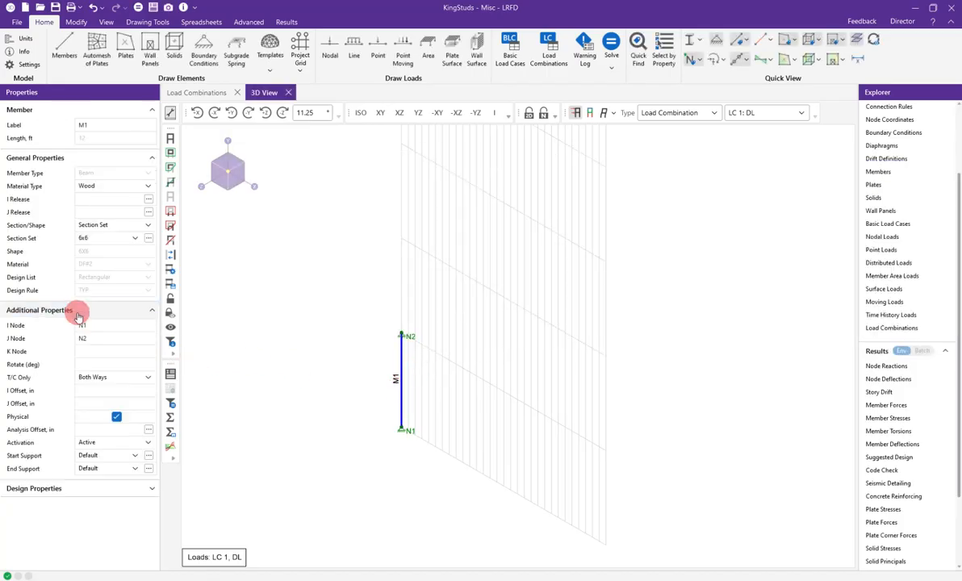
pyautogui.click(97, 490)
pyautogui.scroll(-1, 146, 483)
pyautogui.scroll(1, 147, 482)
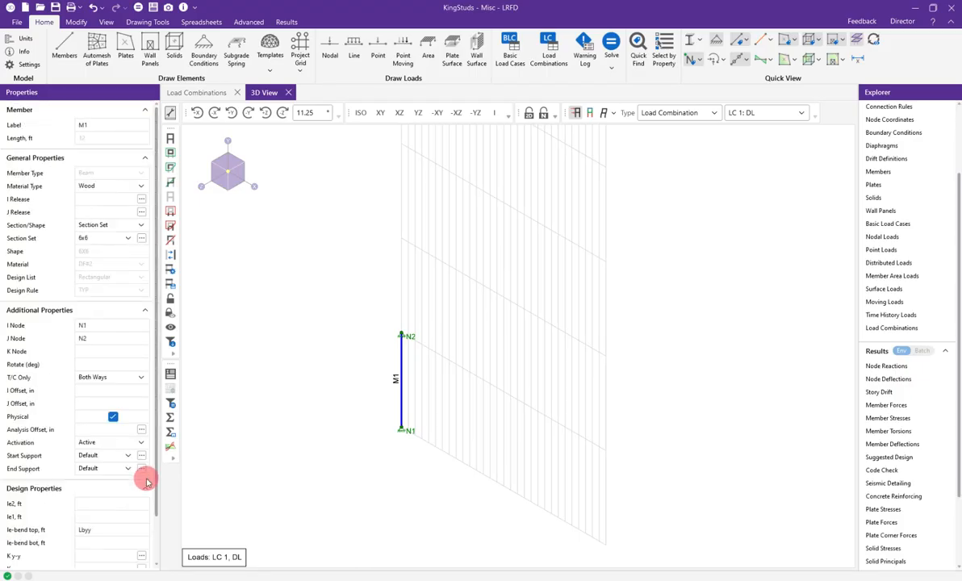
# Change the type of the 6x6 wood section set to Column and close the section sets table
pyautogui.scroll(3, 903, 162)
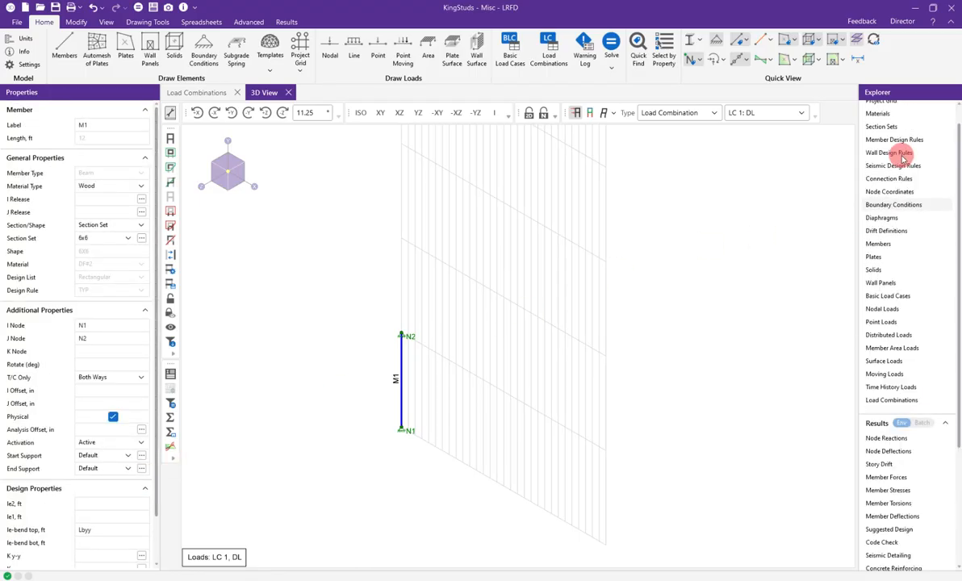
pyautogui.click(909, 142)
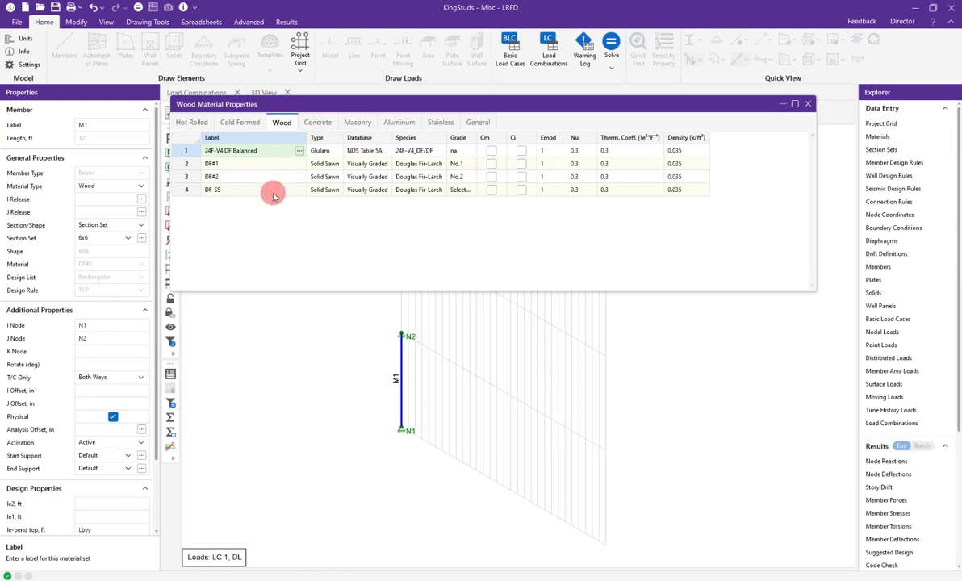
pyautogui.click(888, 151)
pyautogui.click(386, 165)
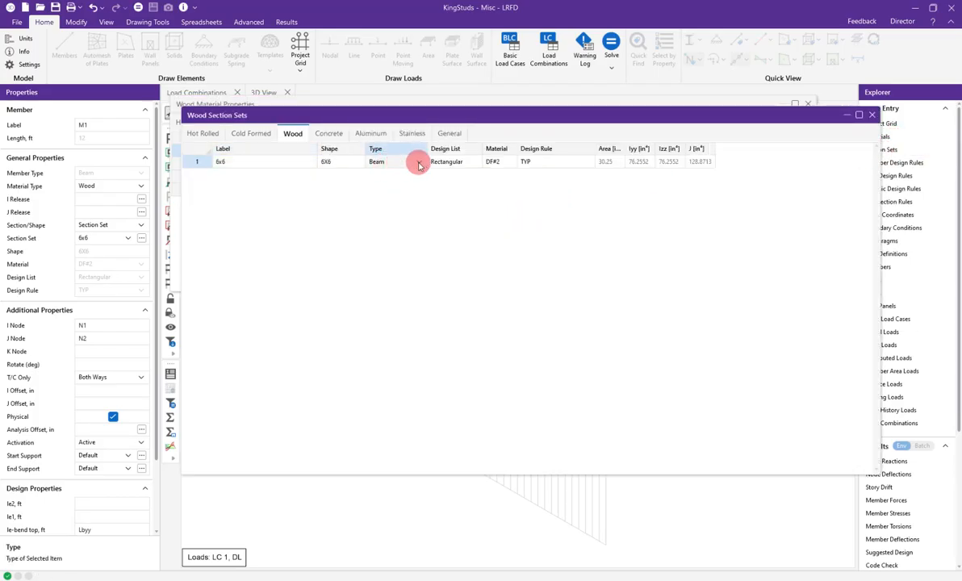
pyautogui.click(420, 164)
pyautogui.click(396, 191)
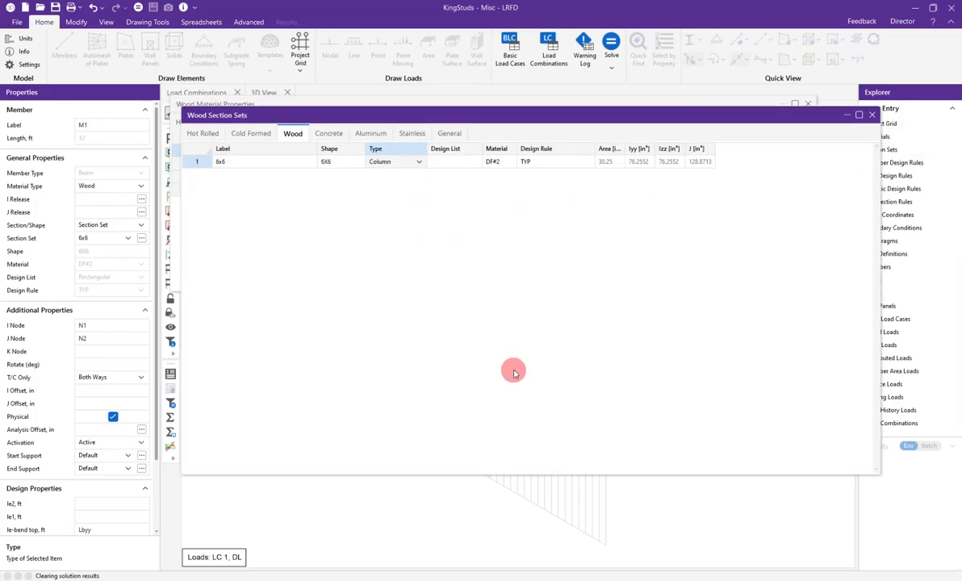
pyautogui.click(872, 115)
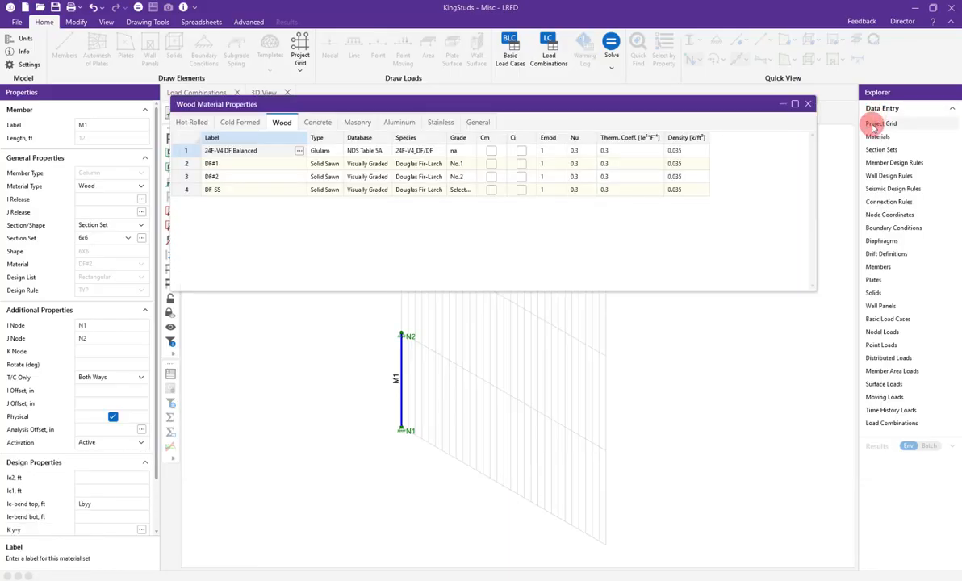
# Solve the single load combination LC 6: WA X OB+ and close the wood material properties table
pyautogui.click(611, 50)
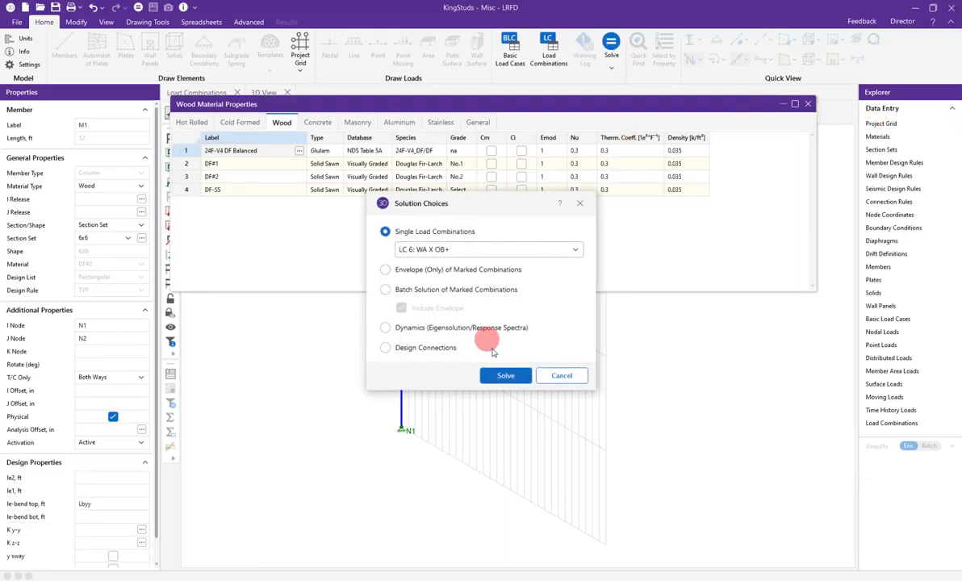
pyautogui.click(504, 378)
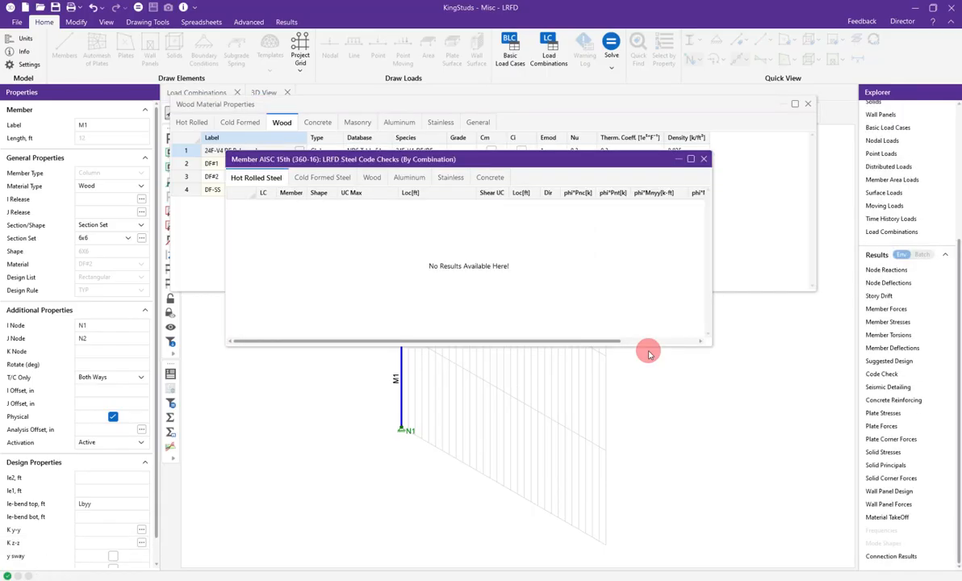
pyautogui.click(703, 158)
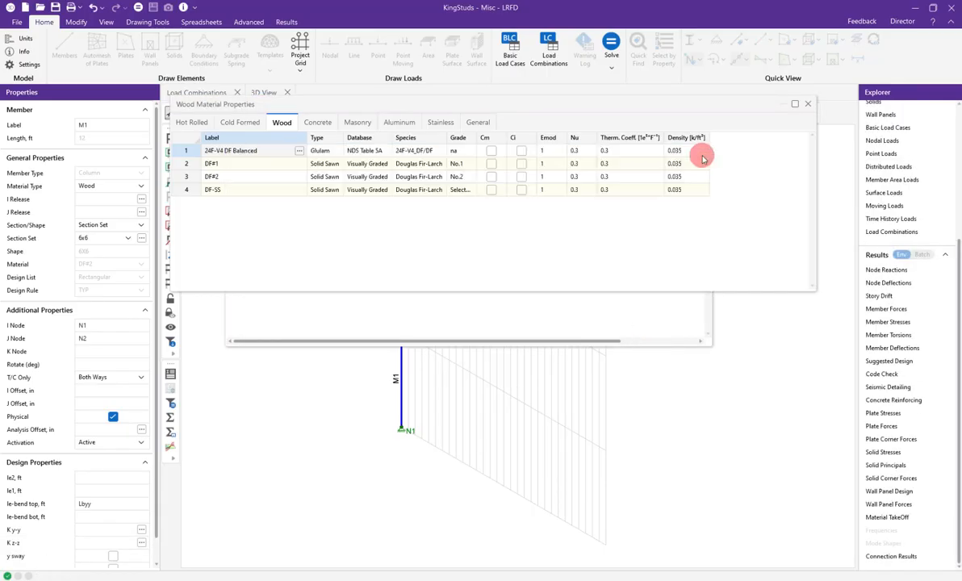
pyautogui.click(806, 108)
# Open the member code check results for wood and enlarge the results window to review them
pyautogui.click(882, 374)
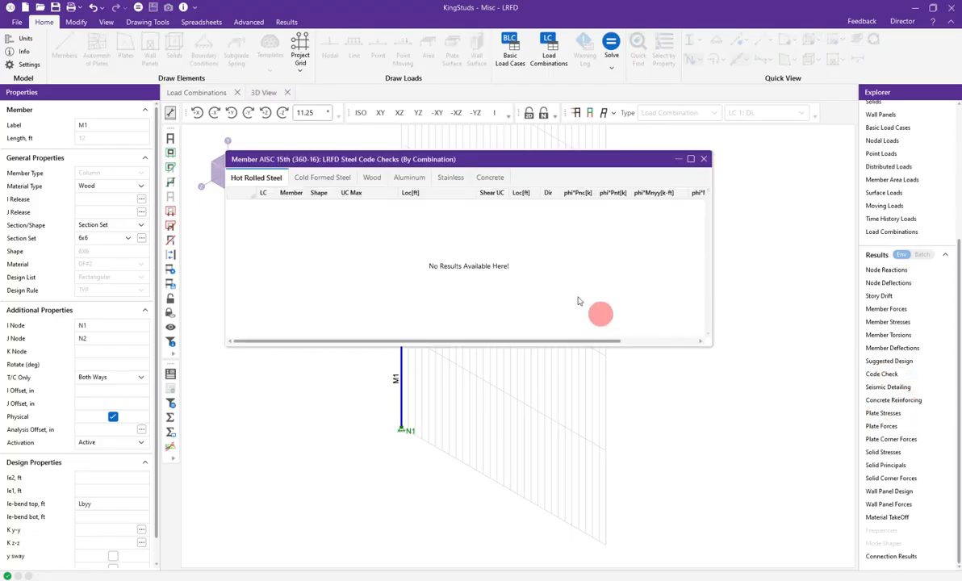
pyautogui.click(371, 178)
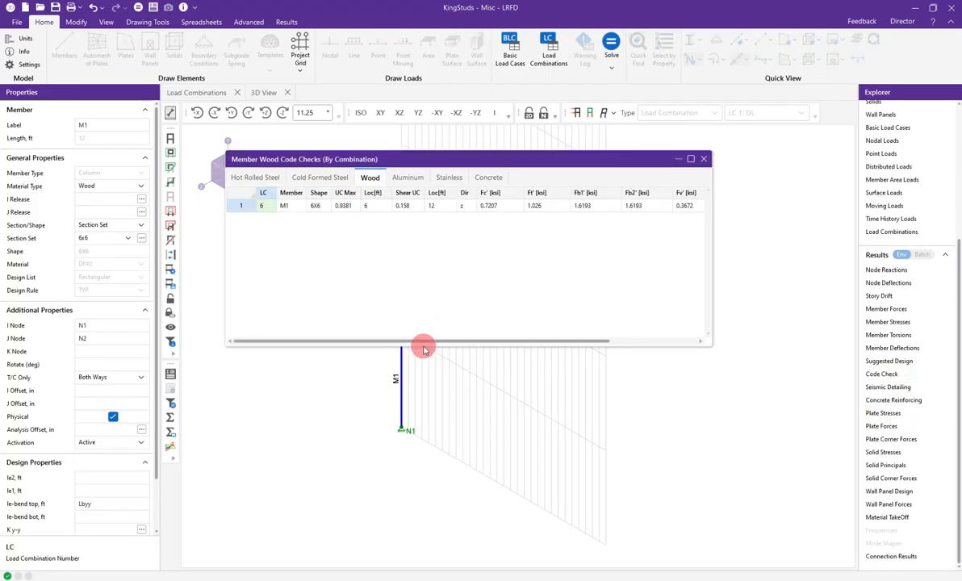
pyautogui.moveTo(422, 350); pyautogui.dragTo(422, 391)
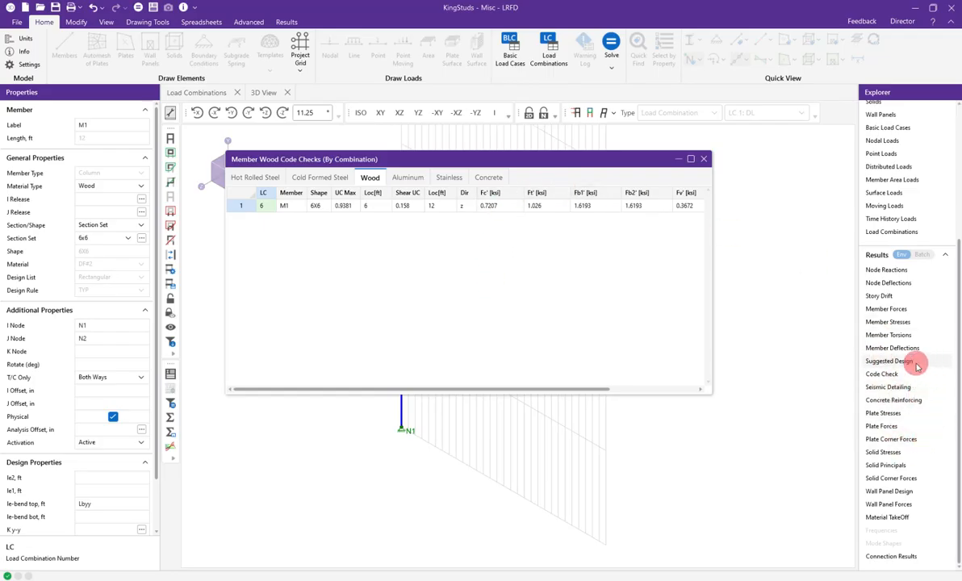
# Check the suggested shape for the 6x6 section set, and close the suggested shapes and code check results
pyautogui.click(889, 361)
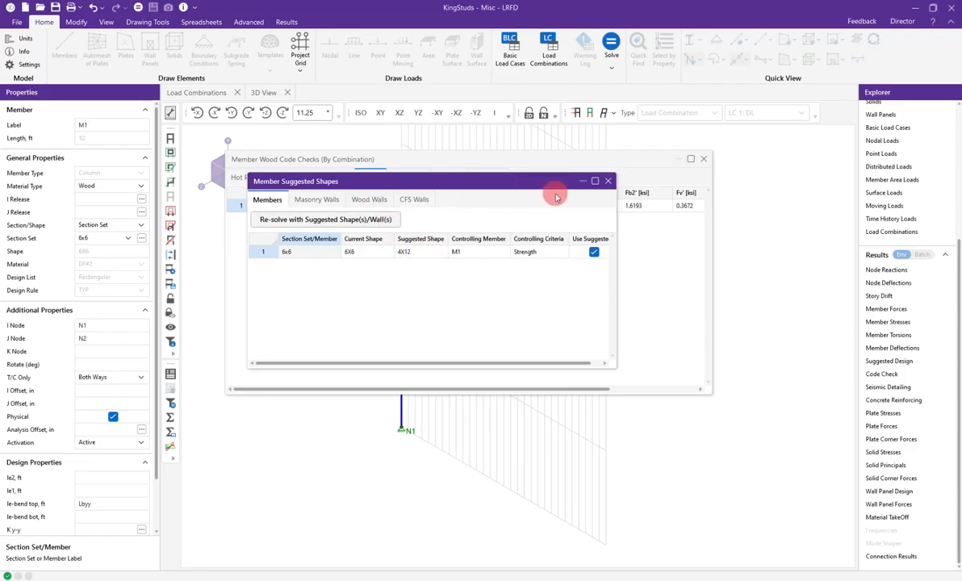
pyautogui.click(609, 183)
pyautogui.moveTo(610, 163); pyautogui.dragTo(727, 450)
pyautogui.click(742, 223)
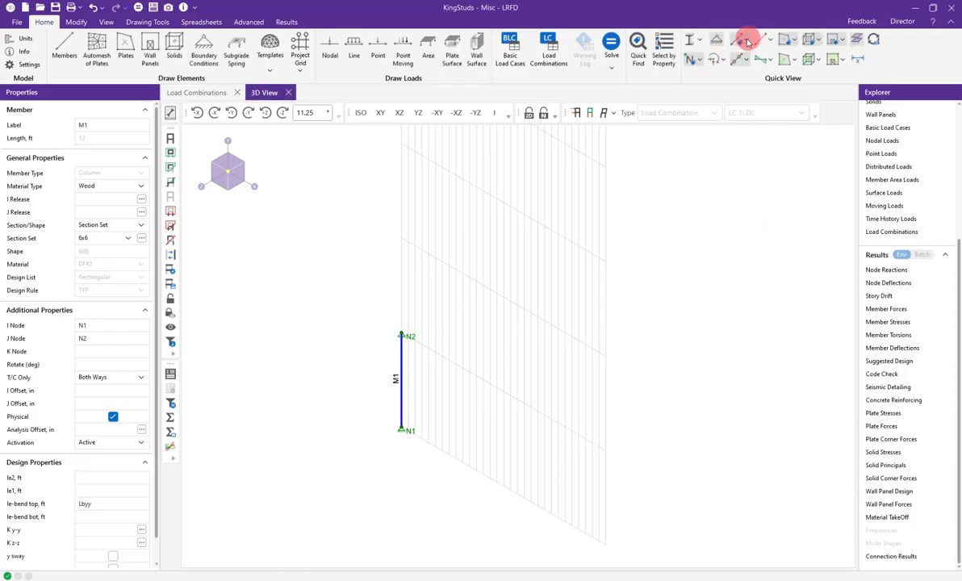
# Switch the member display to Rendered, inspect the upper end of member M1, and clear the selection
pyautogui.click(705, 43)
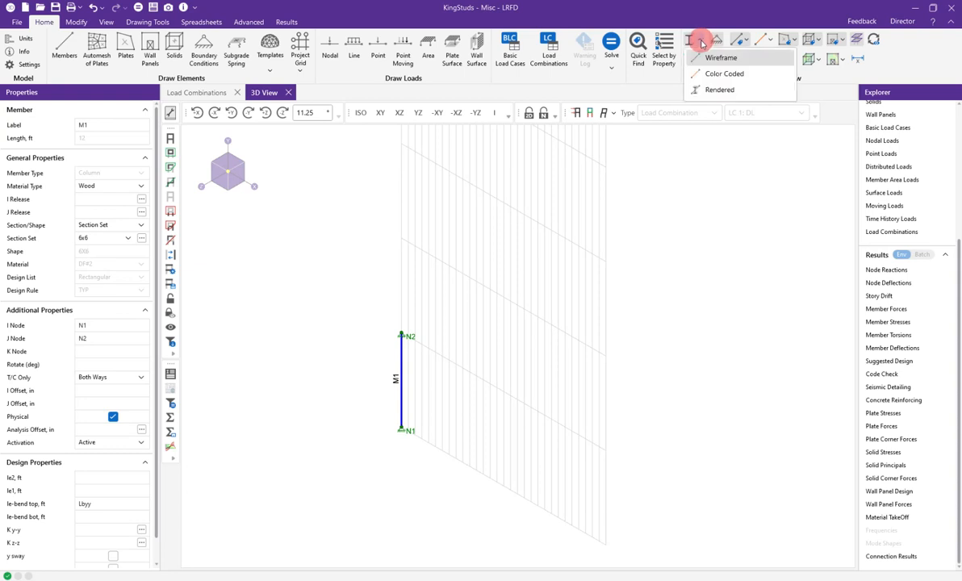
pyautogui.click(701, 88)
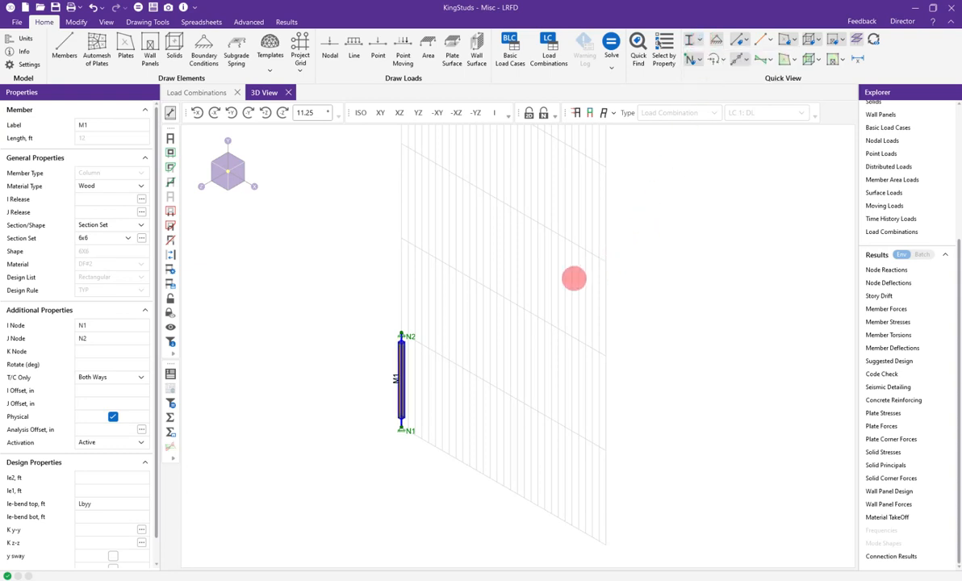
pyautogui.scroll(5, 396, 355)
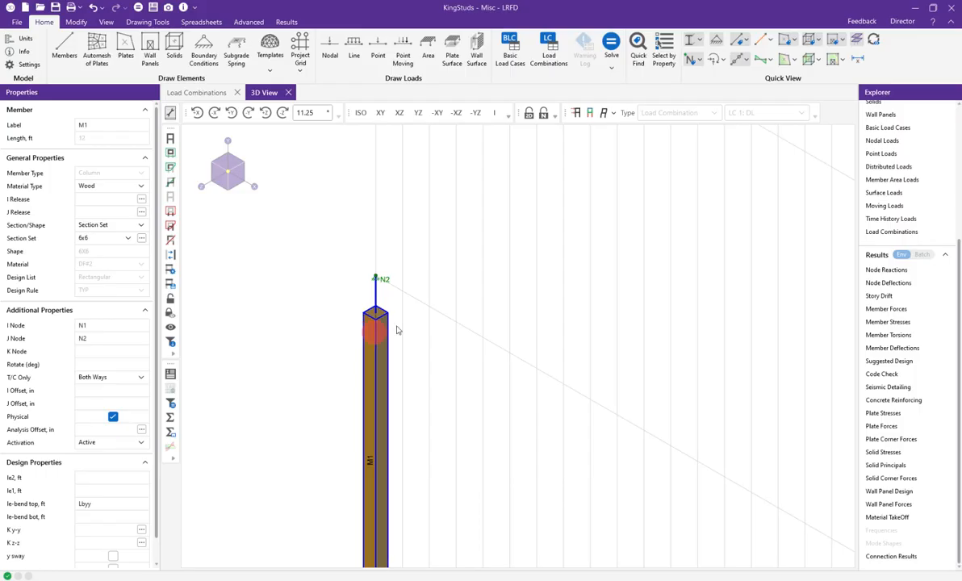
pyautogui.scroll(-8, 374, 368)
pyautogui.scroll(3, 371, 366)
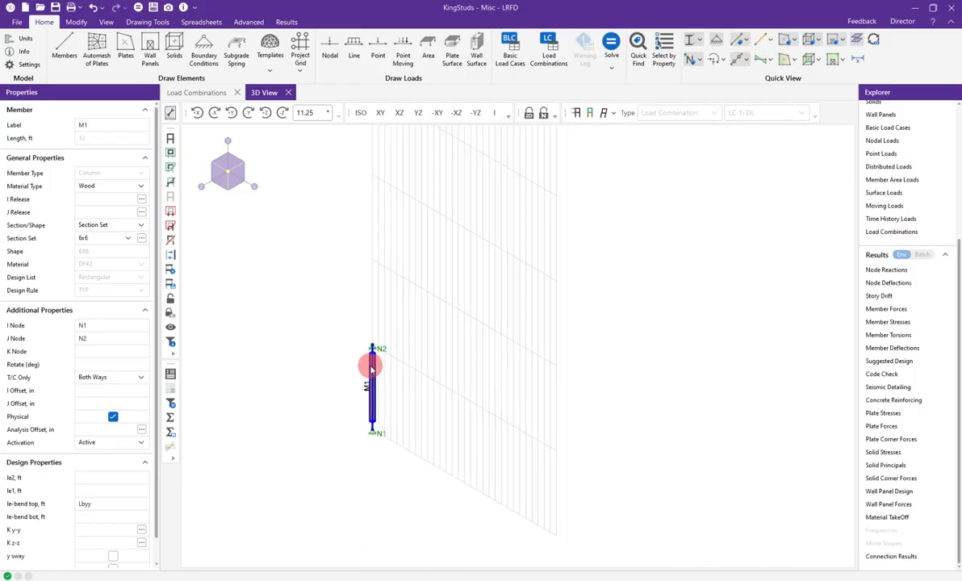
pyautogui.scroll(5, 380, 367)
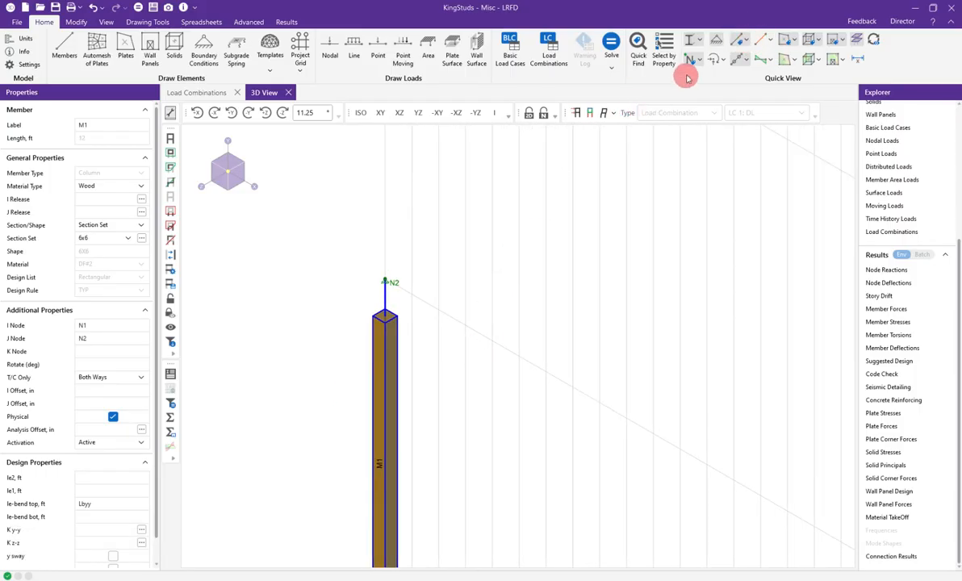
pyautogui.click(701, 42)
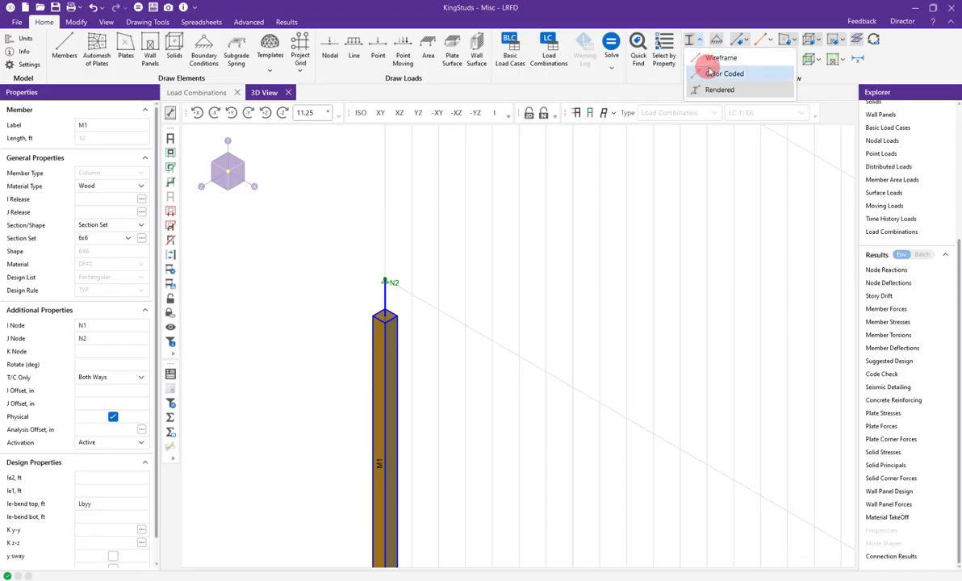
pyautogui.click(573, 272)
pyautogui.scroll(-6, 568, 275)
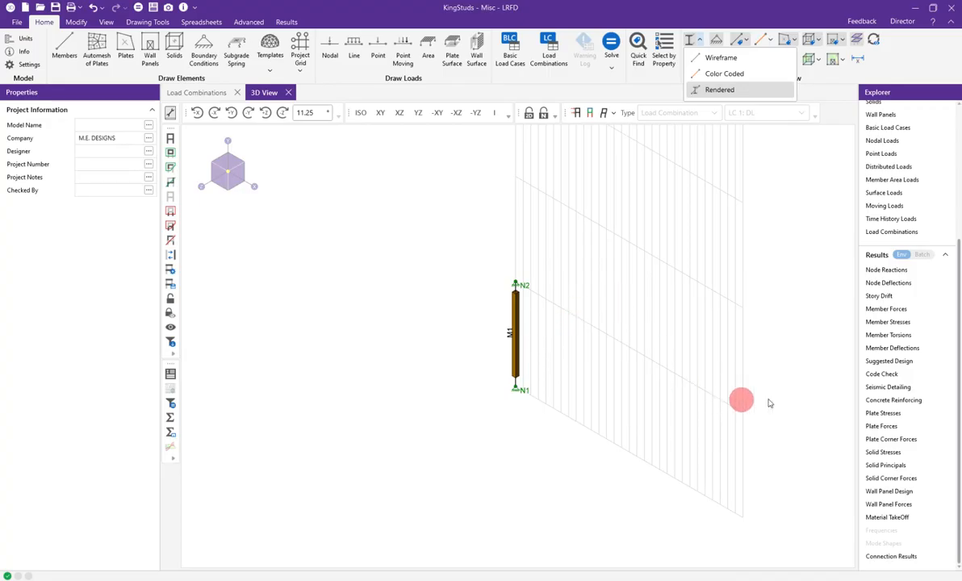
# Reopen the wood member code check results for M1, review them, and close the results window
pyautogui.click(889, 374)
pyautogui.moveTo(530, 438); pyautogui.dragTo(394, 292)
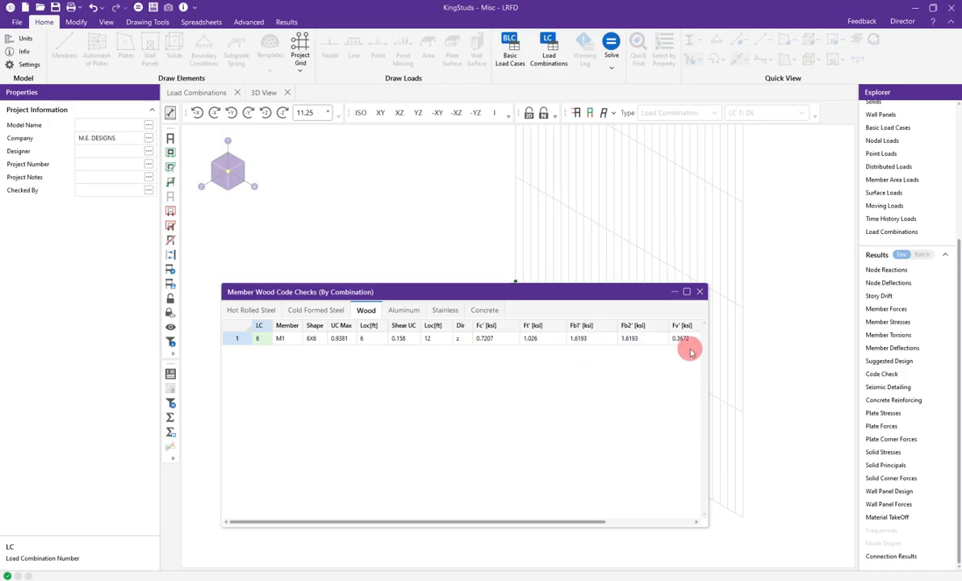
pyautogui.click(700, 292)
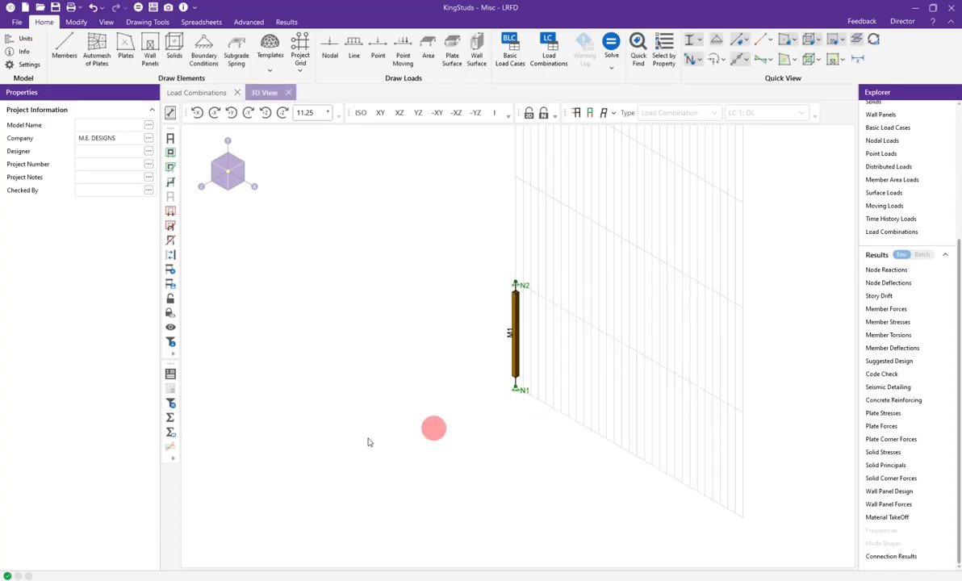
# Open the detail report for member M1 and examine its design properties and z deflection diagram
pyautogui.click(170, 376)
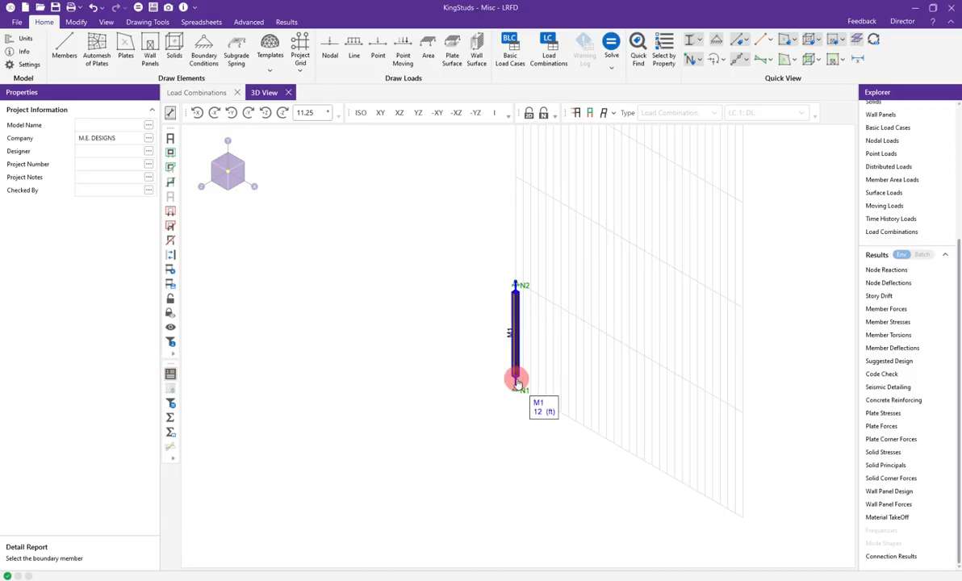
pyautogui.click(516, 378)
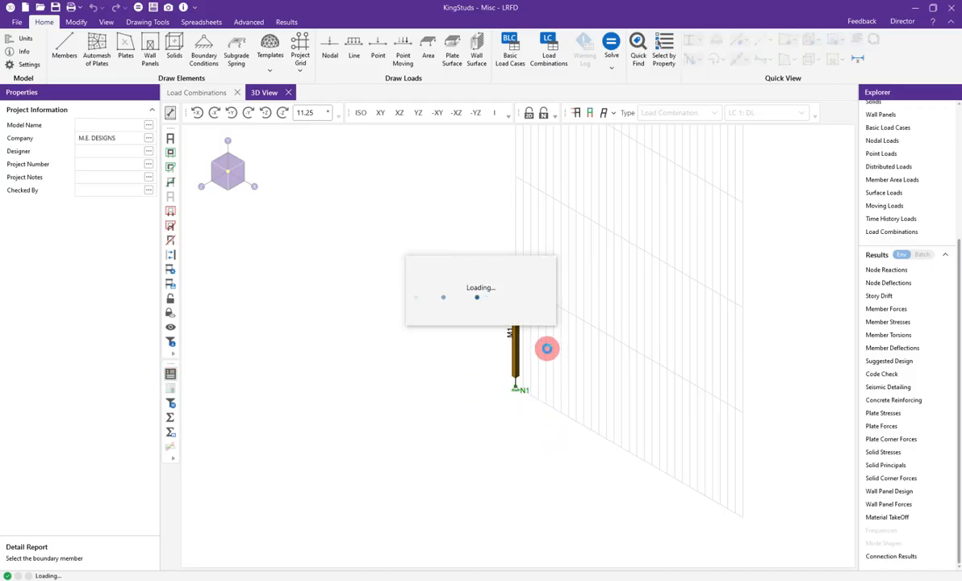
pyautogui.scroll(-3, 547, 352)
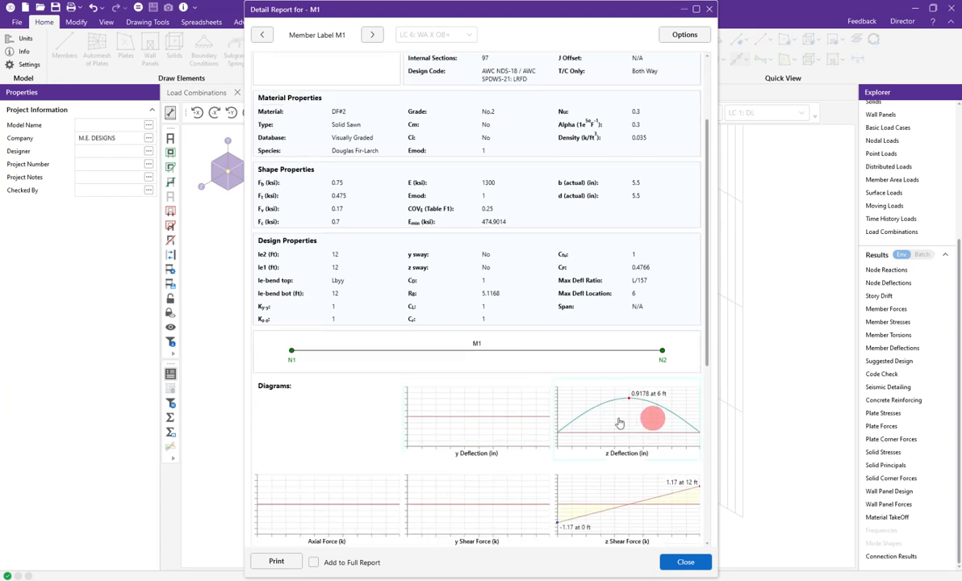
pyautogui.scroll(-1, 555, 400)
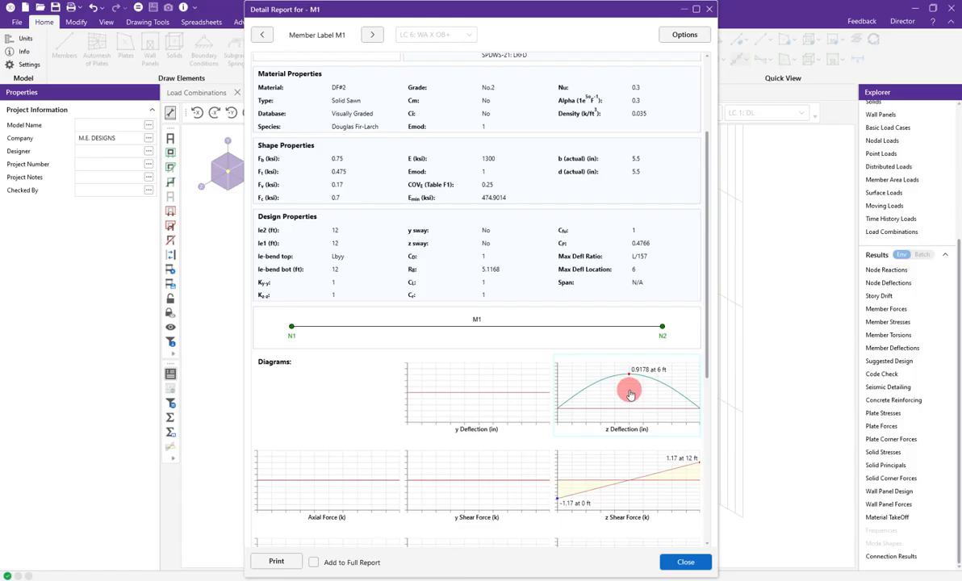
pyautogui.scroll(-1, 631, 393)
# Widen the M1 detail report and review its input data, force, moment and stress diagrams, and LRFD code check table
pyautogui.moveTo(529, 16); pyautogui.dragTo(393, 16)
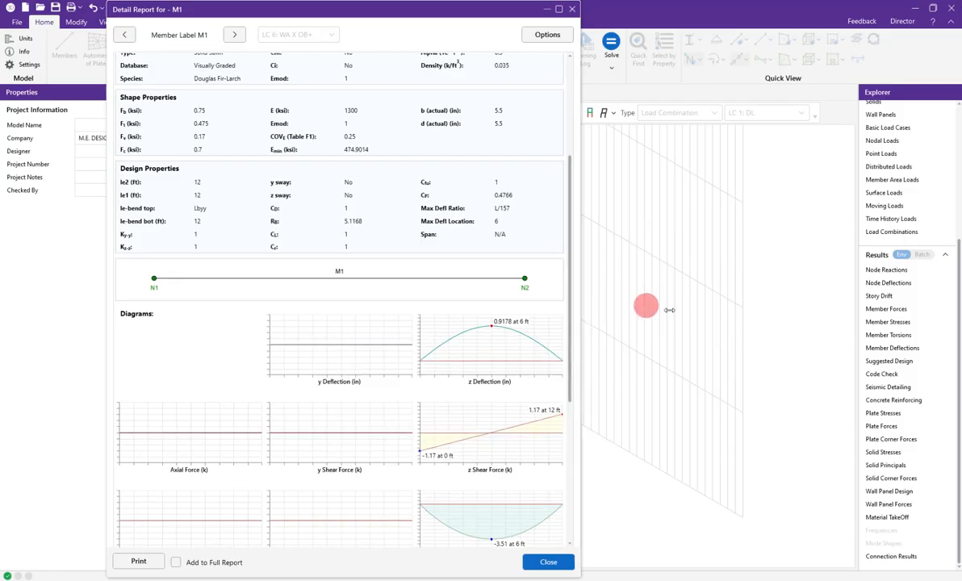
pyautogui.scroll(-6, 545, 368)
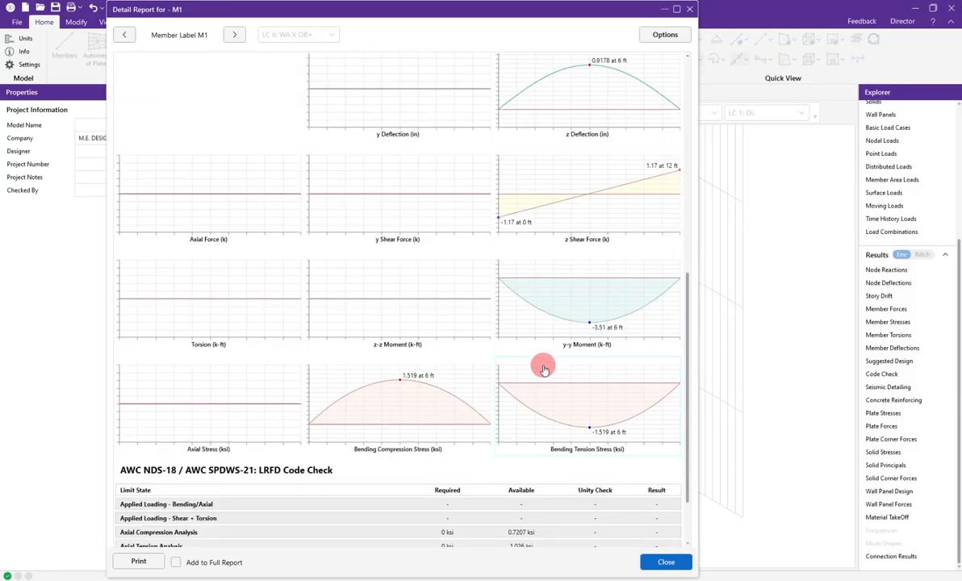
pyautogui.scroll(-2, 544, 369)
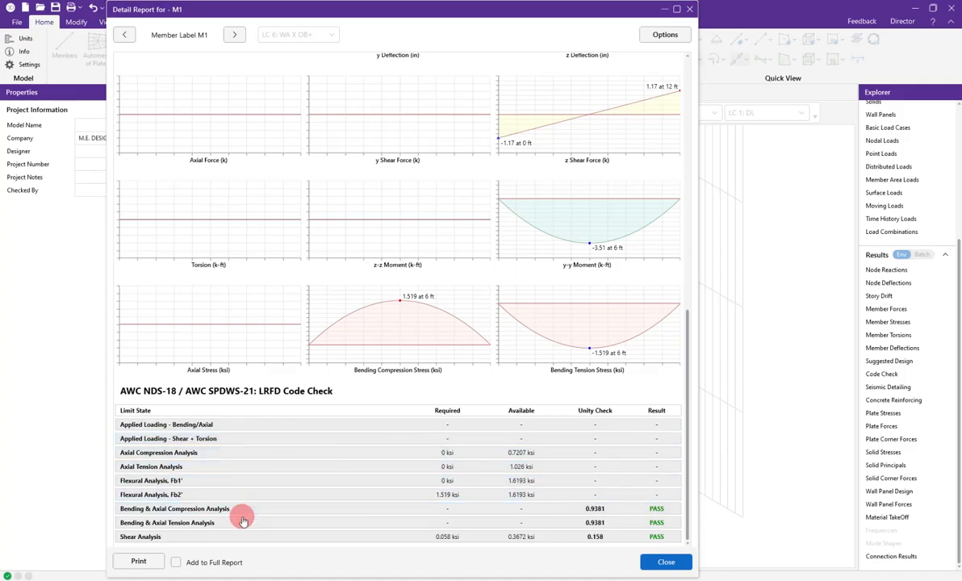
pyautogui.scroll(10, 246, 517)
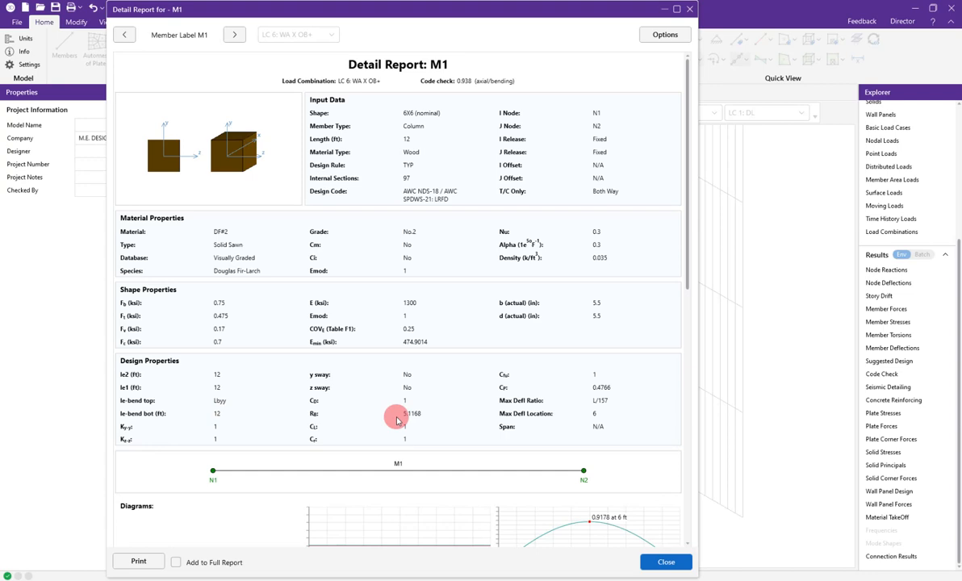
pyautogui.scroll(-5, 397, 420)
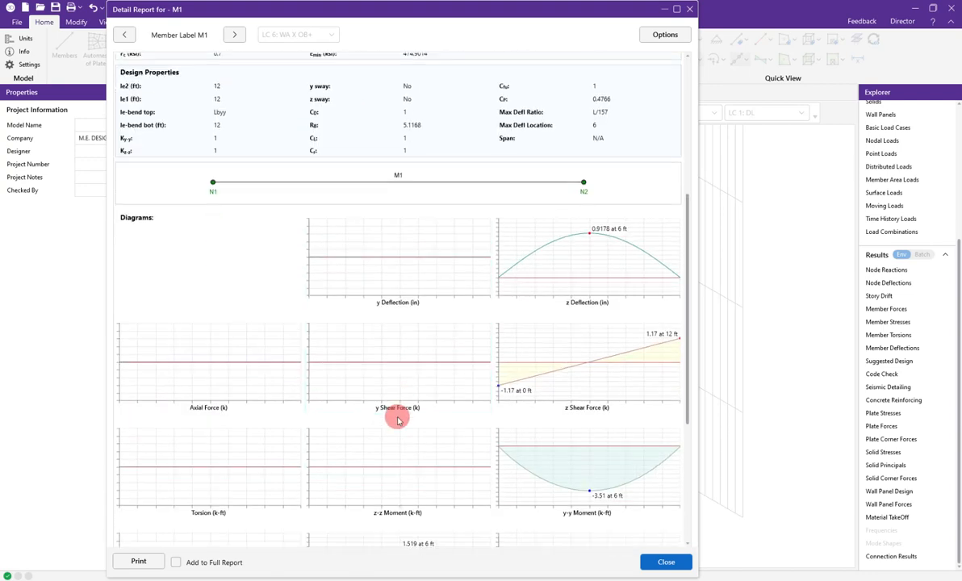
pyautogui.scroll(-1, 397, 420)
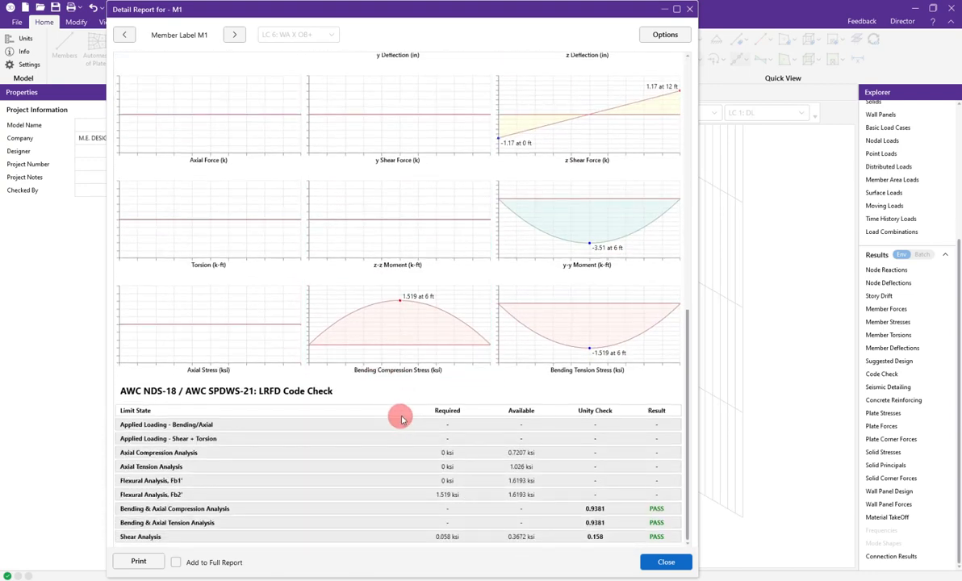